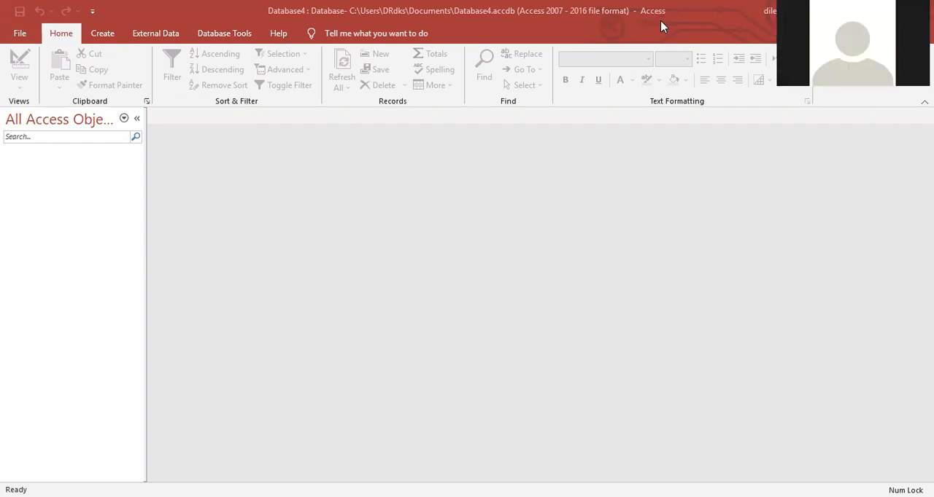
# Create a new blank database, entering a person's first name as its file name.
pyautogui.click(21, 40)
pyautogui.click(44, 105)
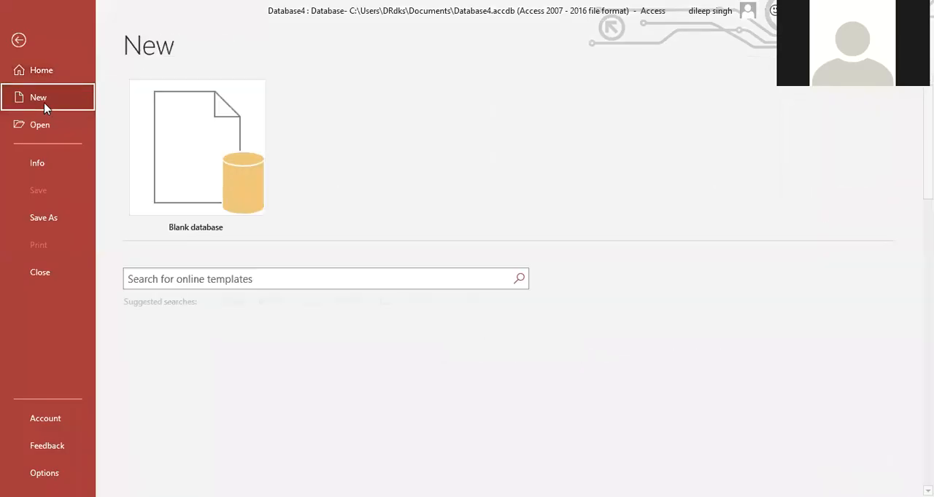
pyautogui.click(191, 179)
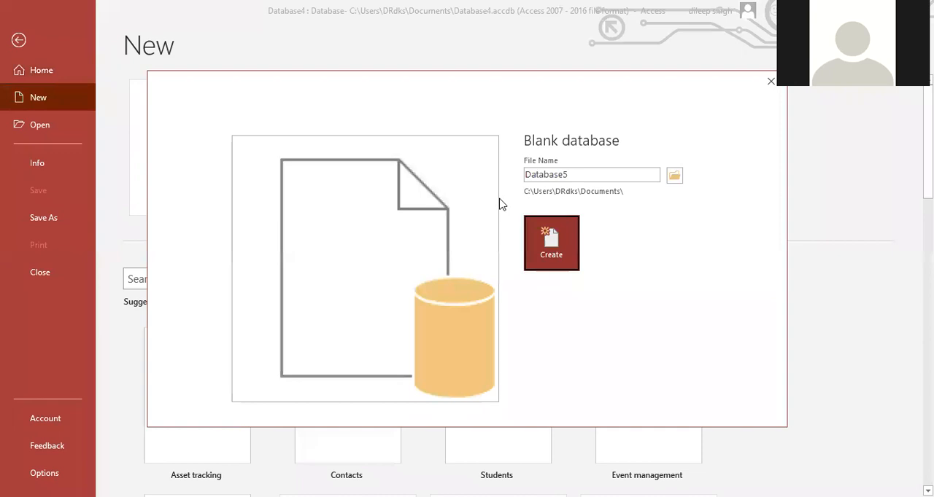
pyautogui.moveTo(549, 175); pyautogui.dragTo(453, 173)
pyautogui.press('Delete')
pyautogui.press('Delete')
pyautogui.press('Delete')
pyautogui.press('Delete')
pyautogui.press('Delete')
pyautogui.press('Delete')
pyautogui.press('Delete')
pyautogui.press('Delete')
pyautogui.press('Delete')
pyautogui.write('sana')
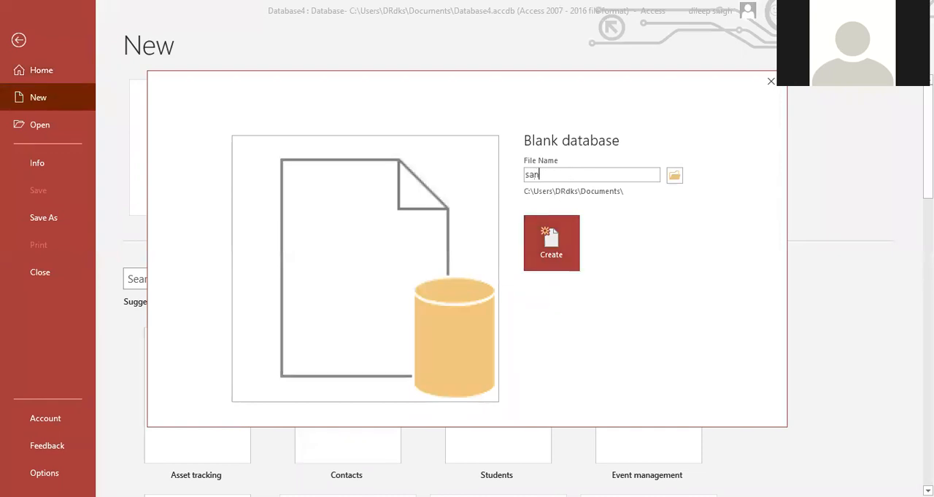
pyautogui.press('BackSpace')
pyautogui.press('BackSpace')
pyautogui.write('an')
pyautogui.press('BackSpace')
pyautogui.press('BackSpace')
pyautogui.write('njay')
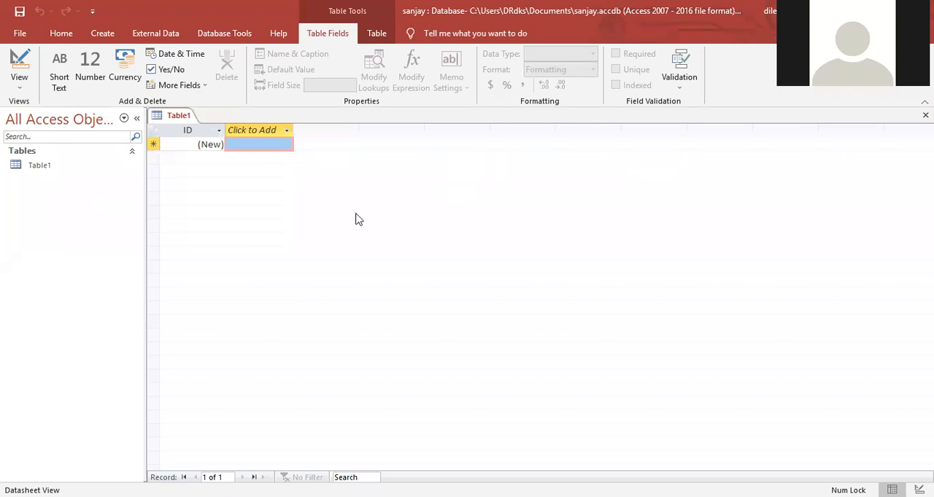
# Close the default Table1 datasheet and start a new blank table in Design view.
pyautogui.hotkey('ctrl', 'w')
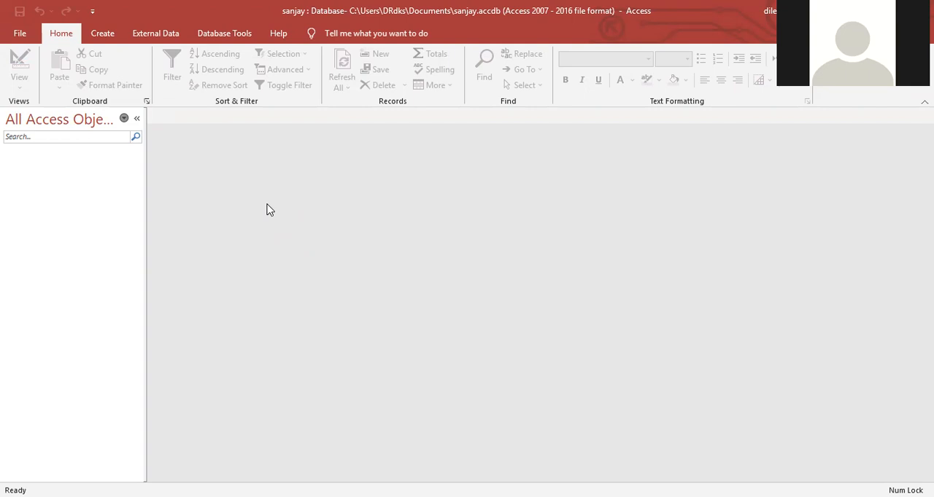
pyautogui.click(99, 35)
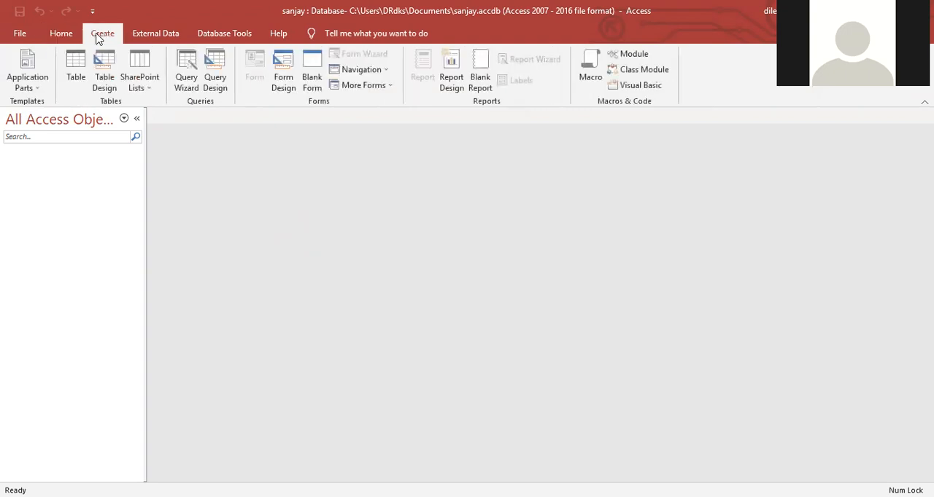
pyautogui.click(104, 79)
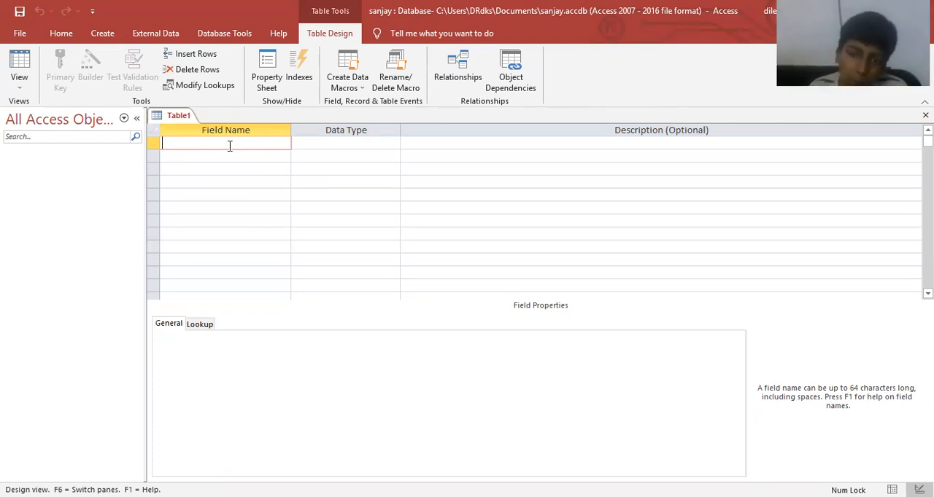
# Add a first field named Roll_No with the AutoNumber data type.
pyautogui.write('Roll')
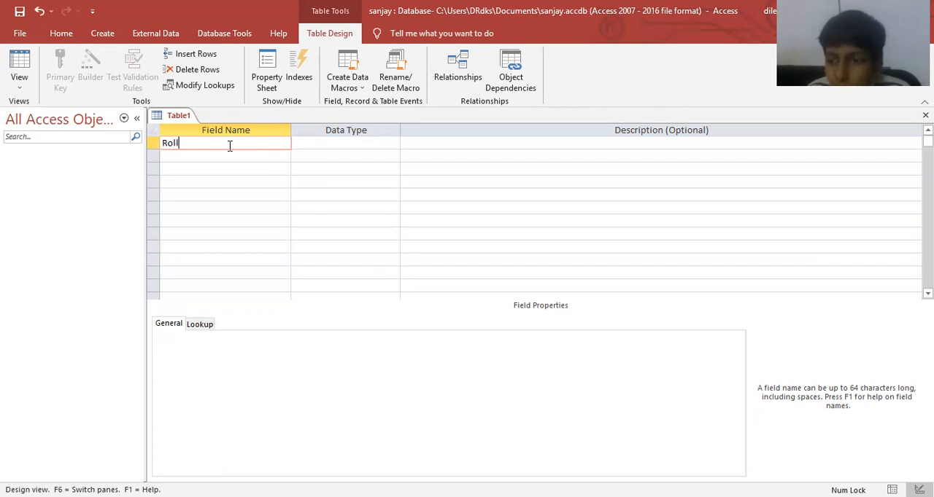
pyautogui.press('BackSpace')
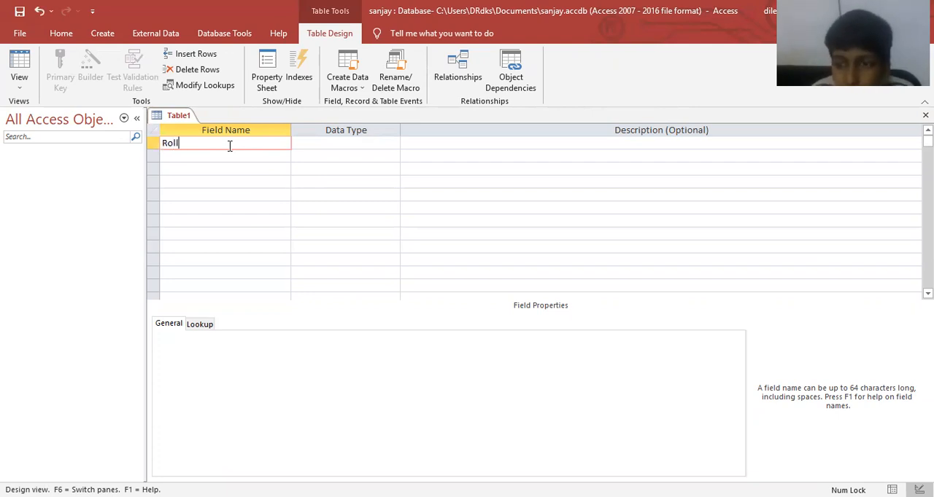
pyautogui.write('_')
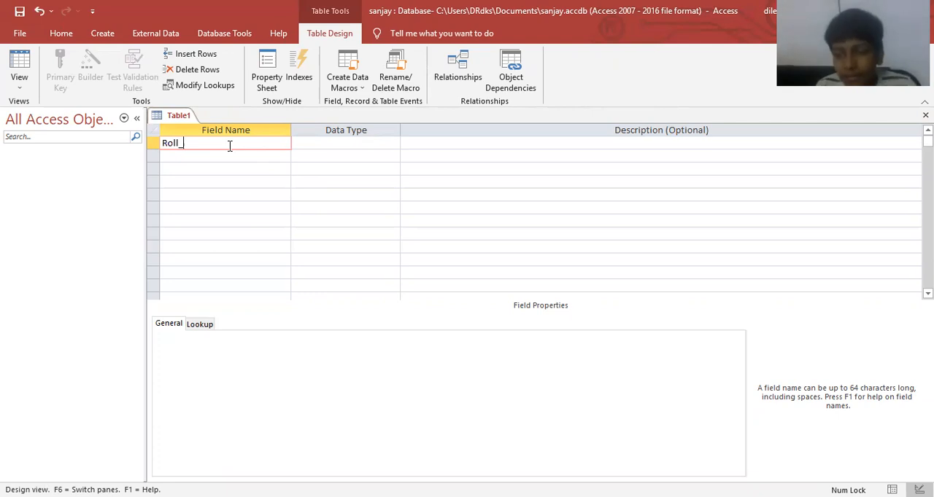
pyautogui.write('No')
pyautogui.press('Tab')
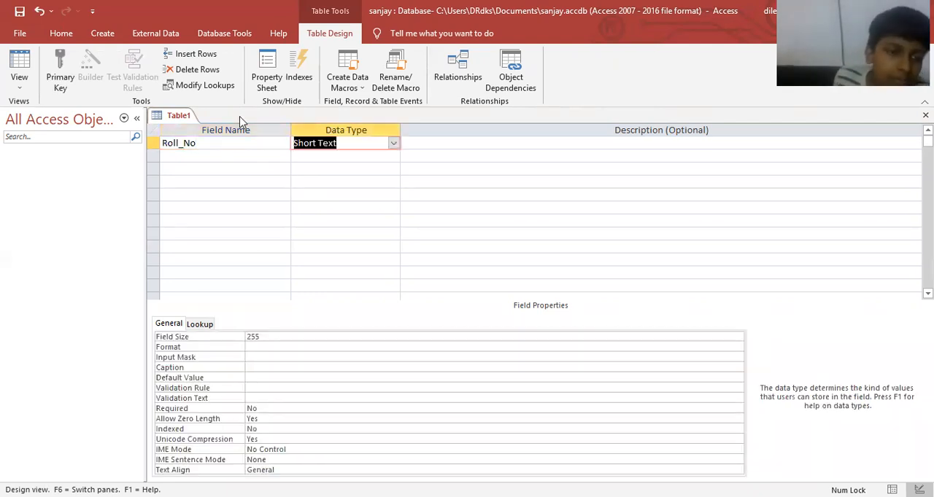
pyautogui.click(393, 144)
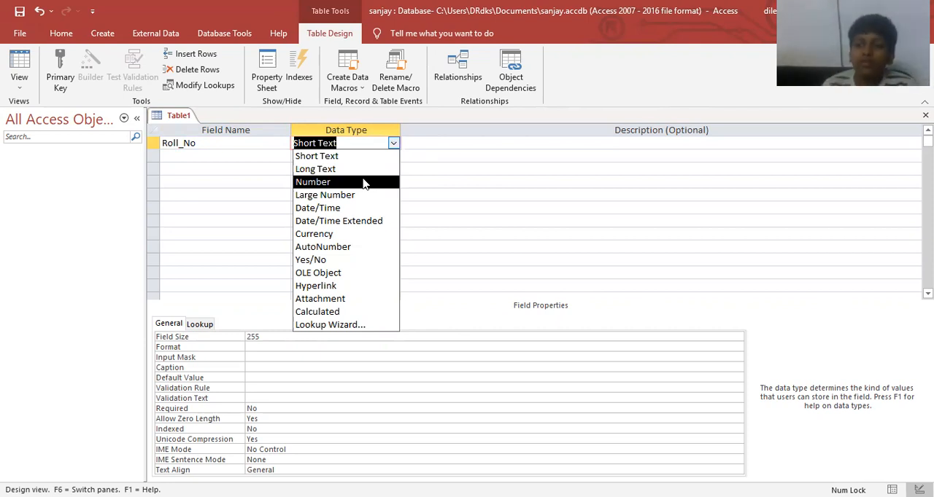
pyautogui.click(354, 248)
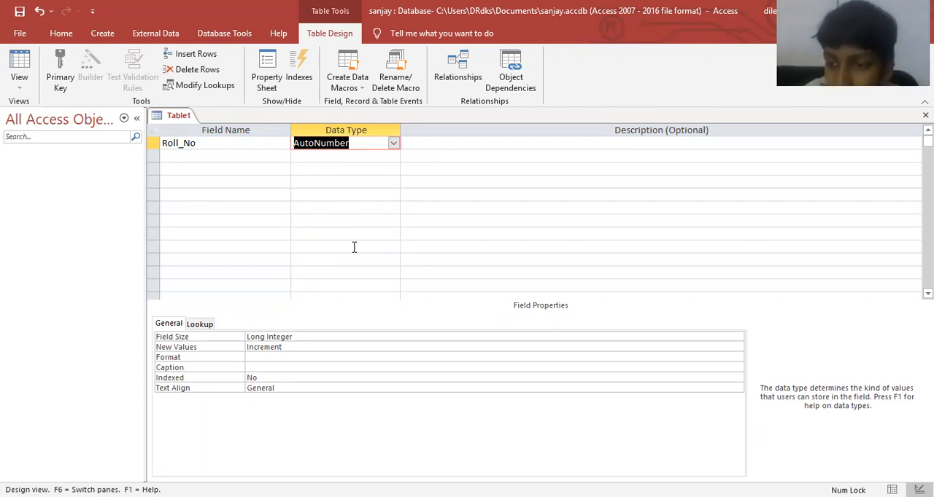
# Make the Roll_No field the table's primary key.
pyautogui.click(238, 143)
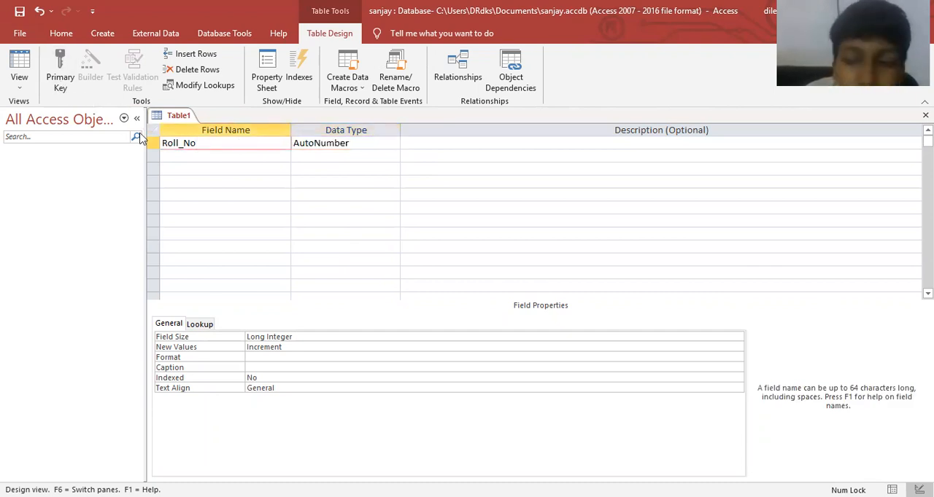
pyautogui.rightClick(184, 143)
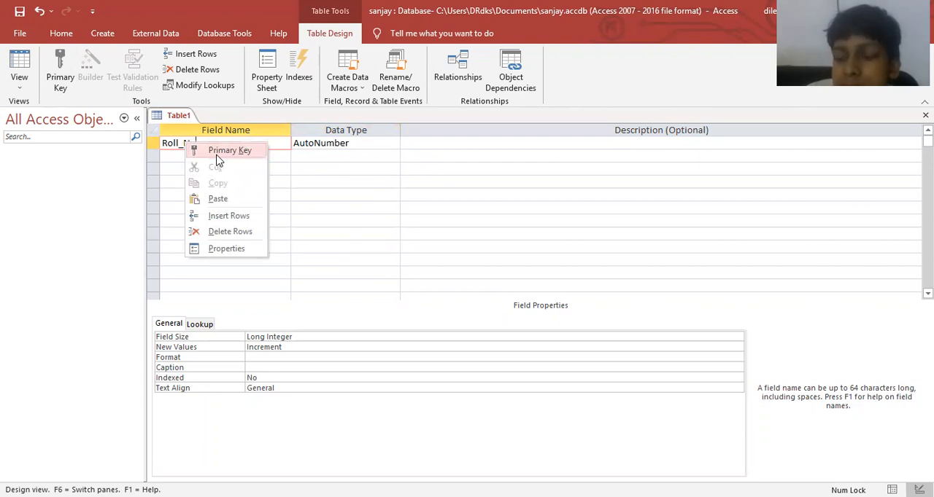
pyautogui.click(61, 85)
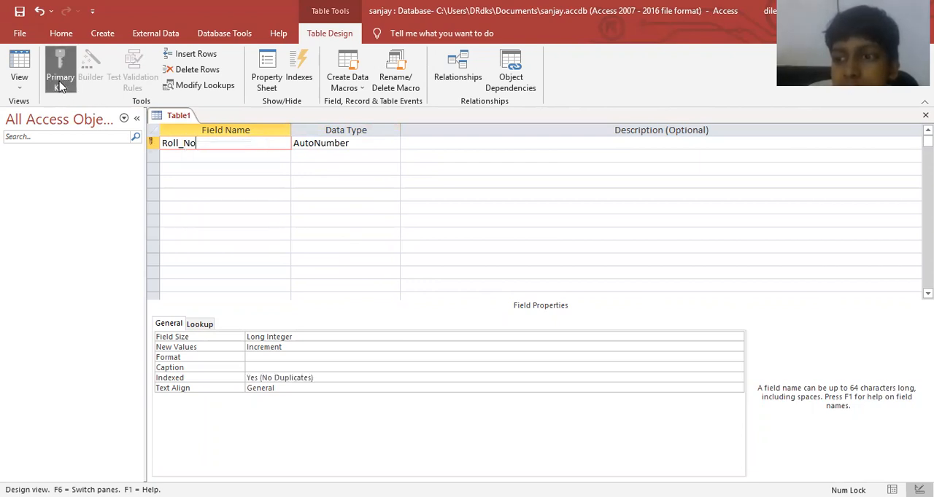
# Add a Student_name field with the Short Text data type and the description "Session 2021-22".
pyautogui.click(190, 154)
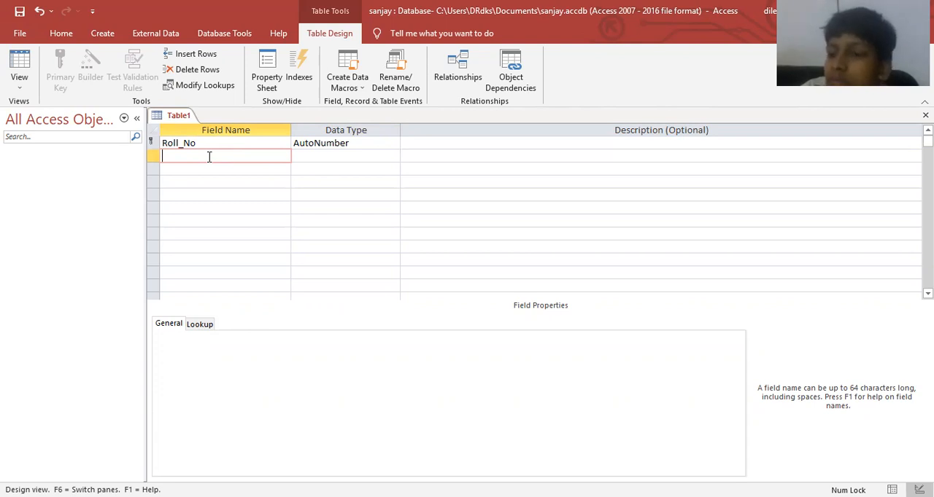
pyautogui.write('Stud')
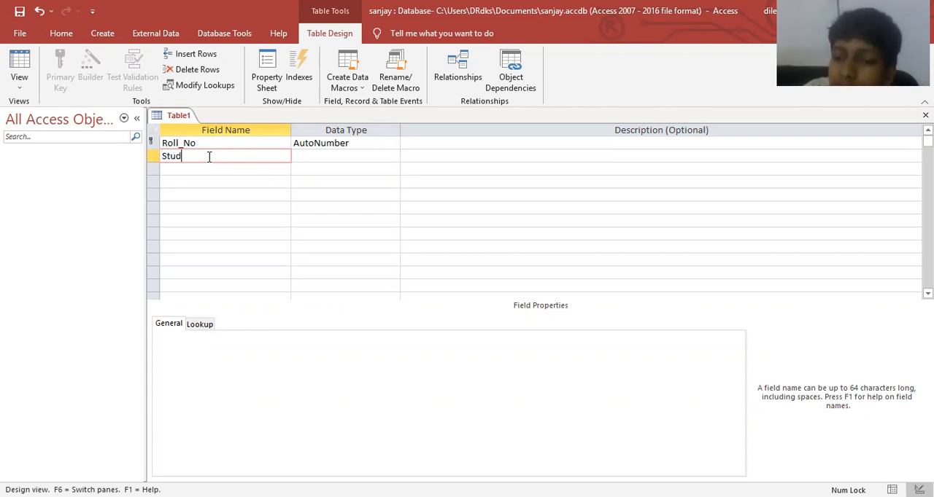
pyautogui.write('ent_name')
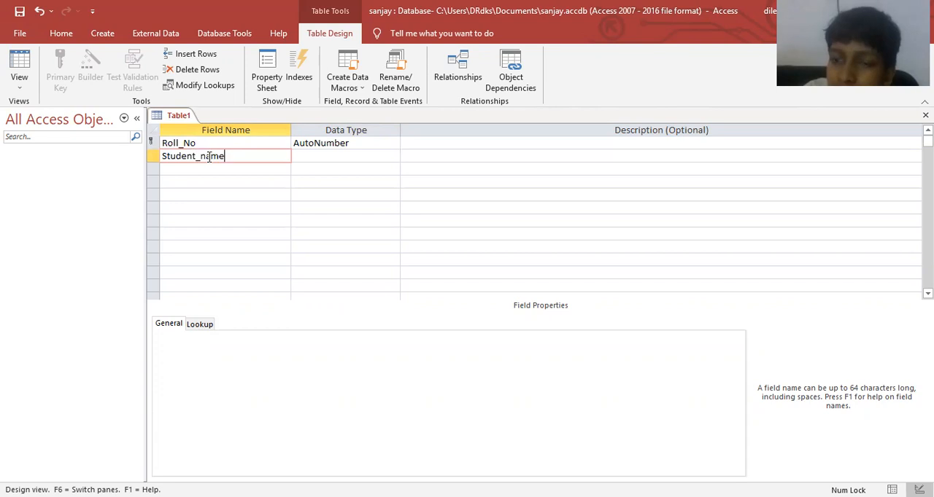
pyautogui.press('Tab')
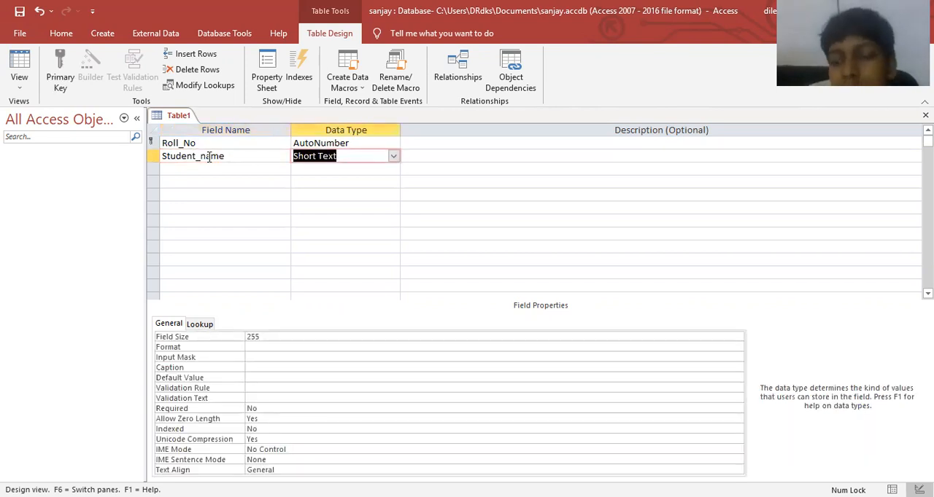
pyautogui.press('Tab')
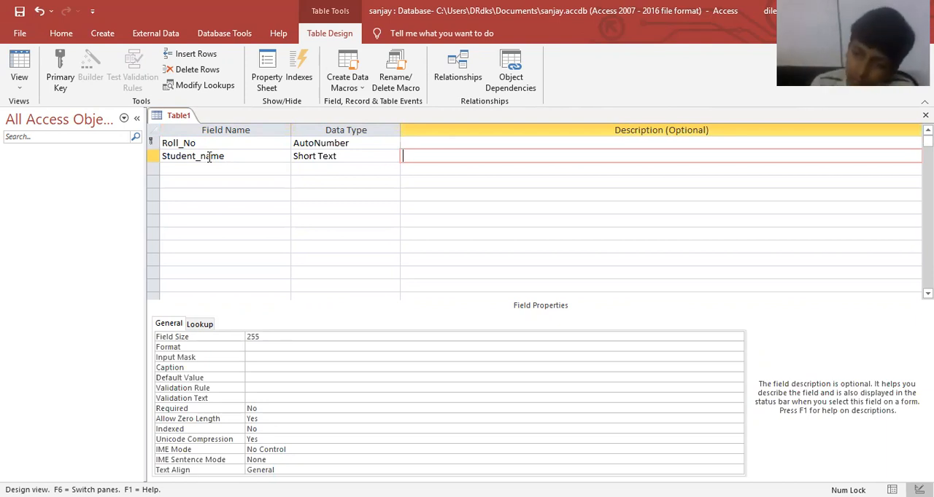
pyautogui.write('Session ')
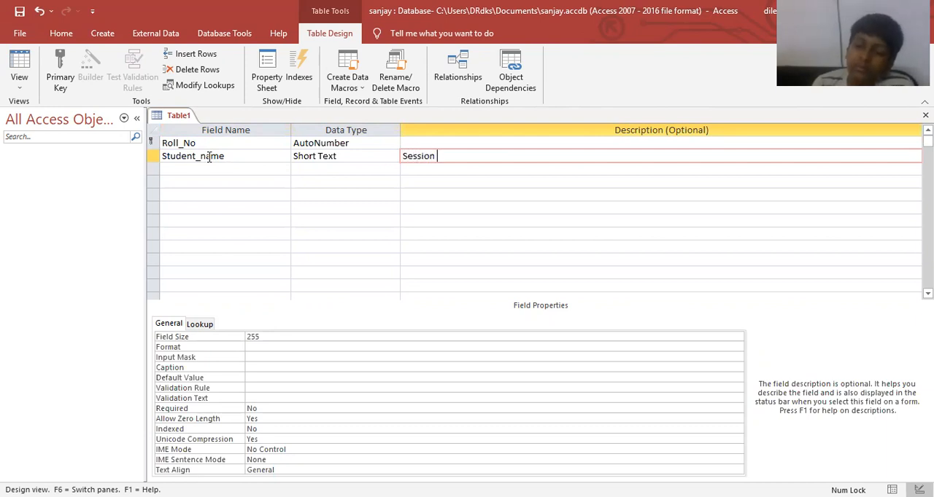
pyautogui.write('220')
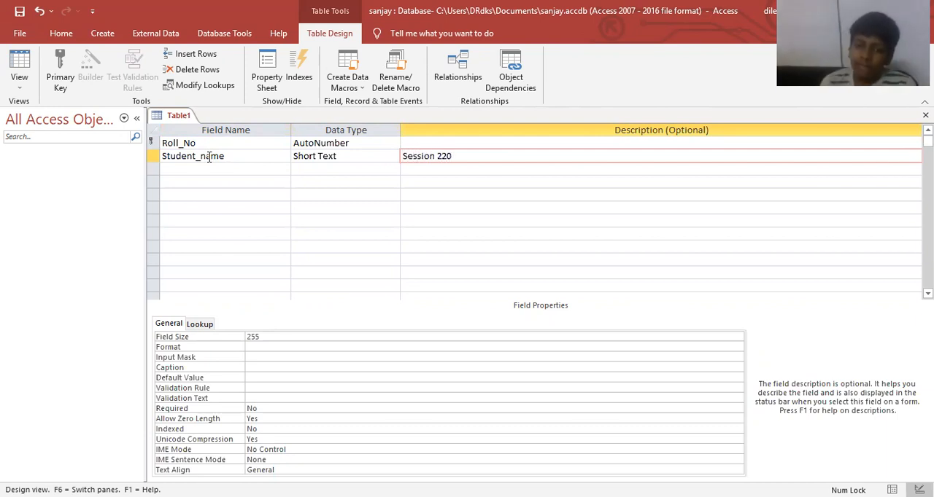
pyautogui.press('BackSpace')
pyautogui.press('BackSpace')
pyautogui.write('021-22')
pyautogui.press('Return')
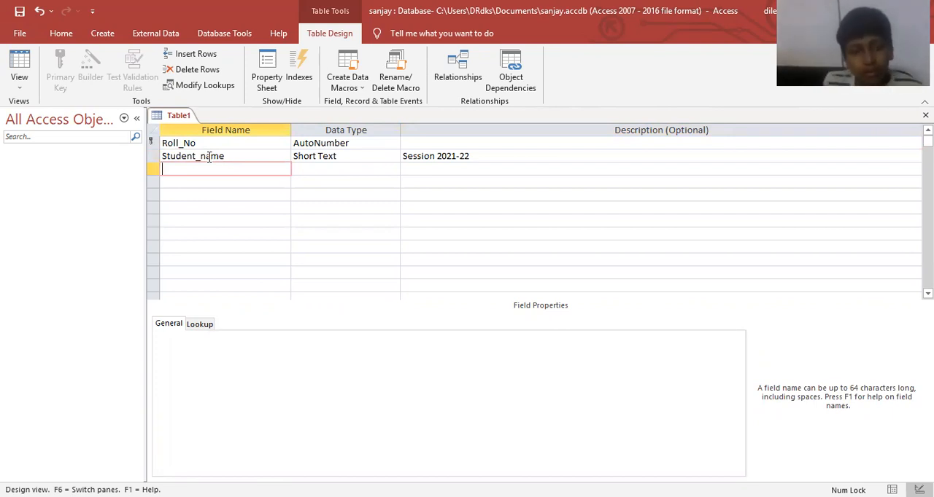
# Add a class field as Short Text and a dob field as Date/Time.
pyautogui.write('class')
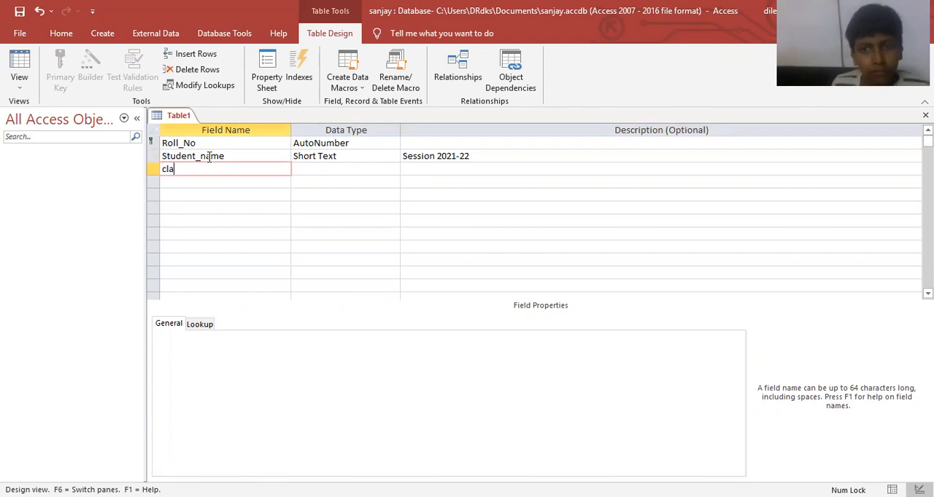
pyautogui.press('Return')
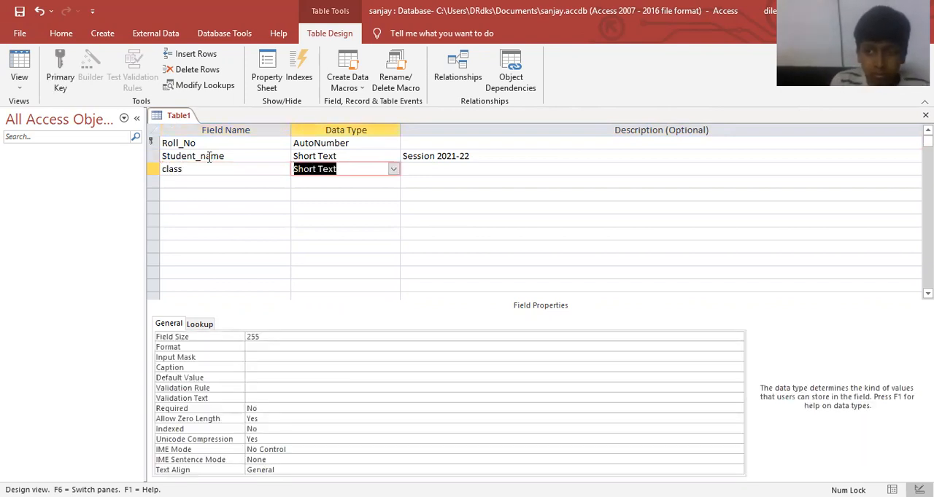
pyautogui.press('Return')
pyautogui.press('Return')
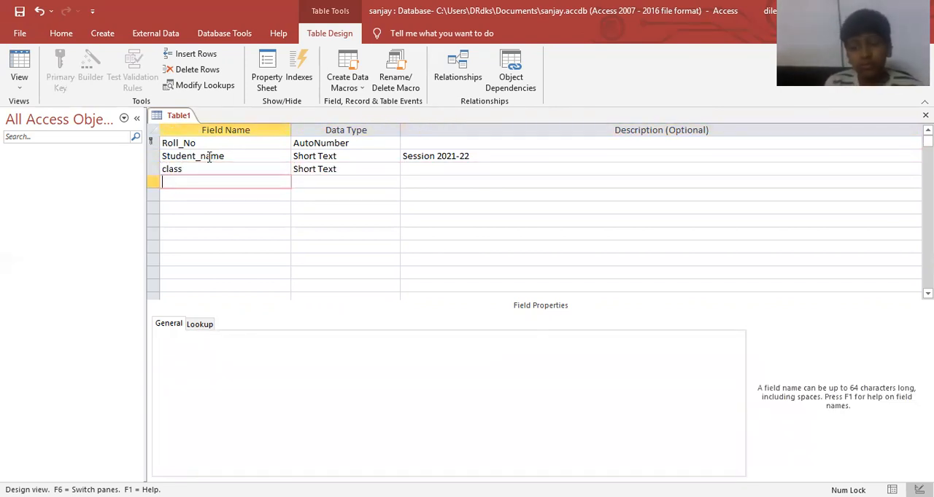
pyautogui.write('do')
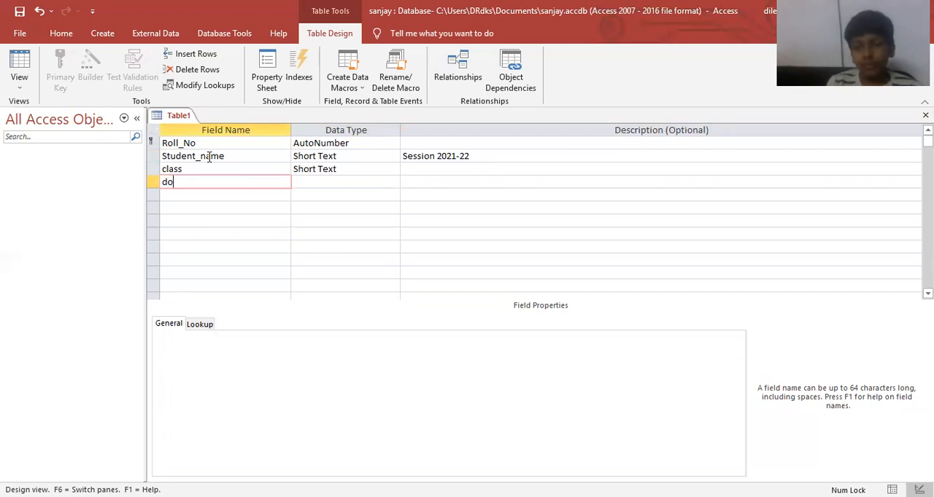
pyautogui.write('b')
pyautogui.press('Return')
pyautogui.write('date/Time')
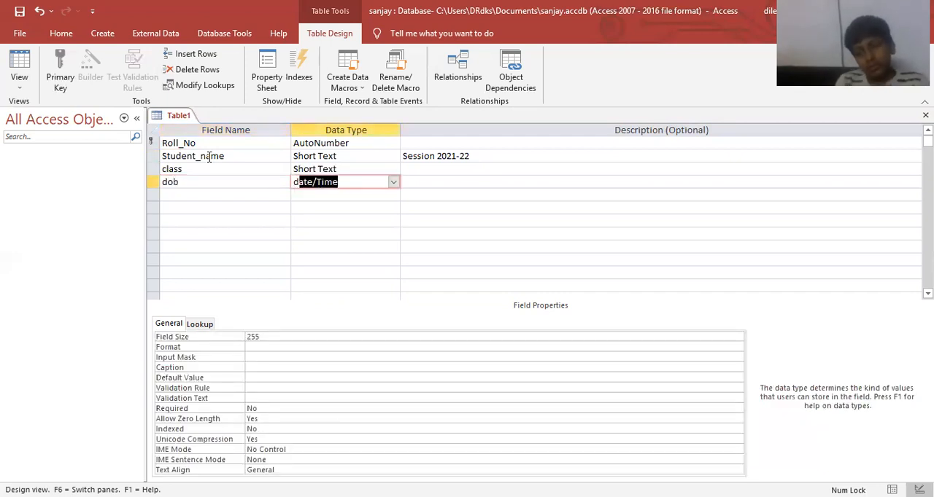
pyautogui.press('Return')
pyautogui.press('Return')
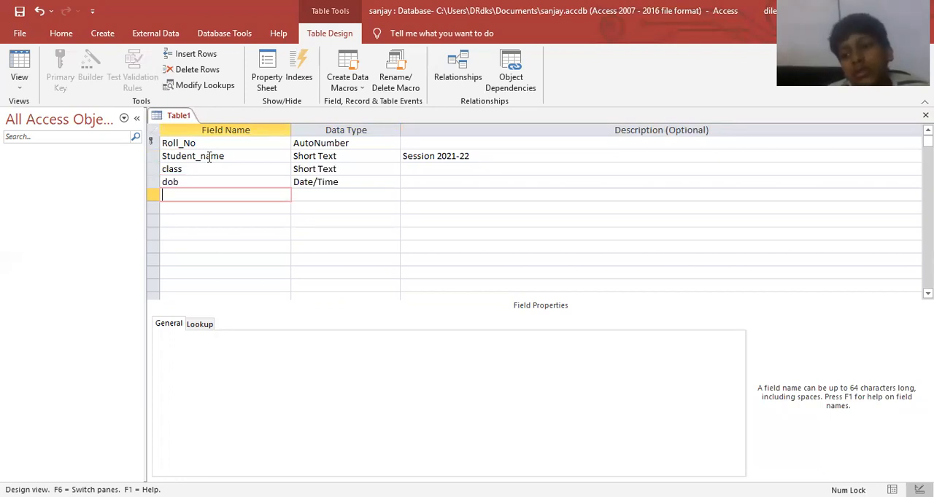
# Add the subject fields hindi and english, both with the Number data type.
pyautogui.write('hindi')
pyautogui.press('Return')
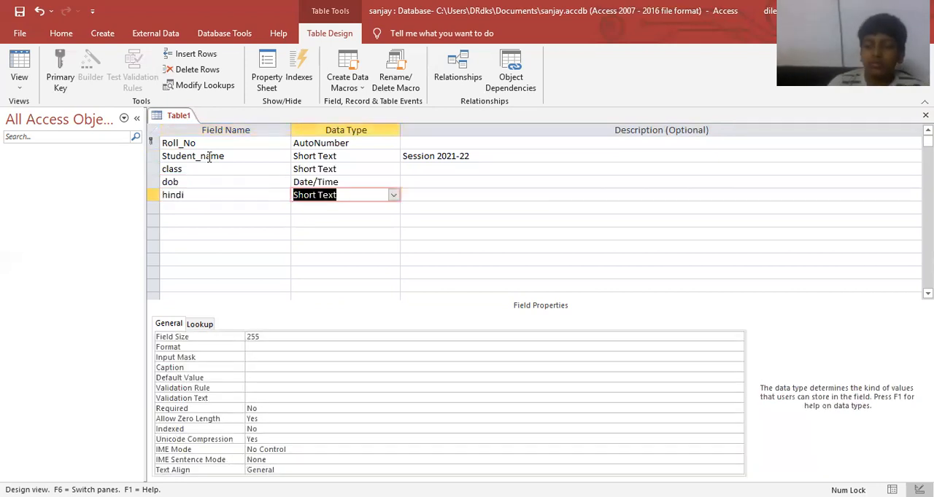
pyautogui.write('n')
pyautogui.press('Return')
pyautogui.press('Return')
pyautogui.write('english')
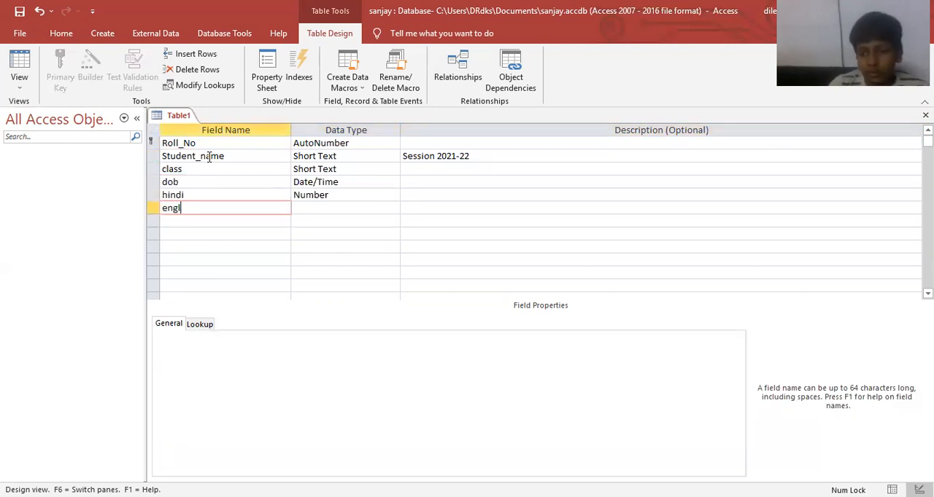
pyautogui.press('Return')
pyautogui.write('n')
# Add the subject fields maths and science, both with the Number data type.
pyautogui.press('Return')
pyautogui.press('Return')
pyautogui.write('maths')
pyautogui.press('Return')
pyautogui.write('n')
pyautogui.press('Return')
pyautogui.press('Return')
pyautogui.write('science')
# Add an sst field with the Number data type below science.
pyautogui.press('Return')
pyautogui.write('n')
pyautogui.press('Return')
pyautogui.press('Return')
pyautogui.write('sst')
pyautogui.press('Return')
pyautogui.write('n')
pyautogui.press('Return')
pyautogui.press('Return')
# Add a total field below sst with the Calculated data type.
pyautogui.write('total')
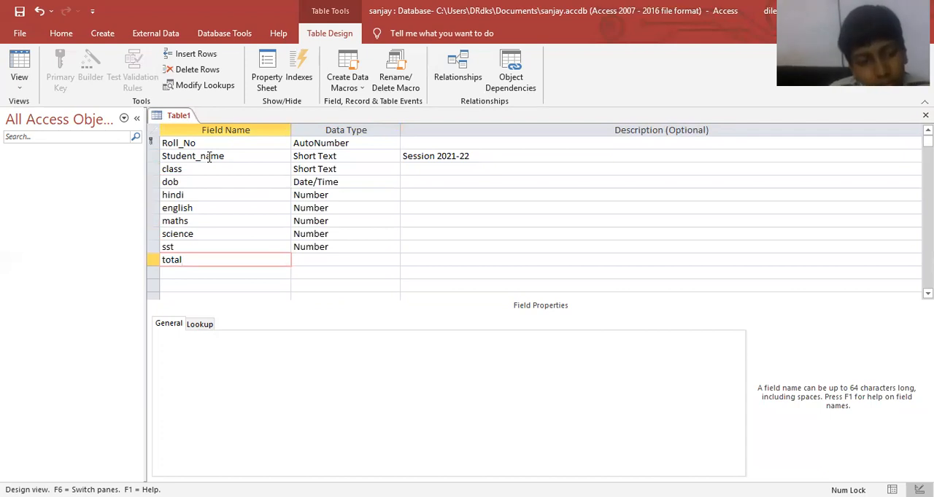
pyautogui.press('Return')
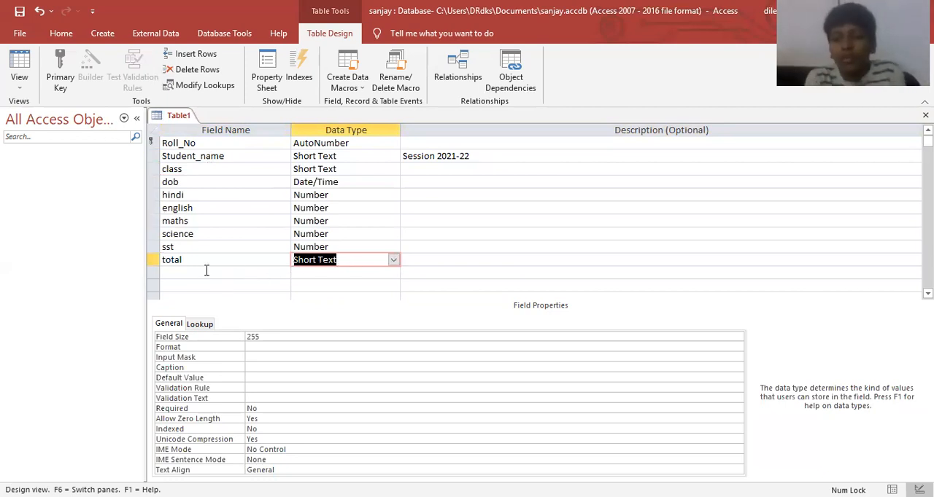
pyautogui.click(394, 260)
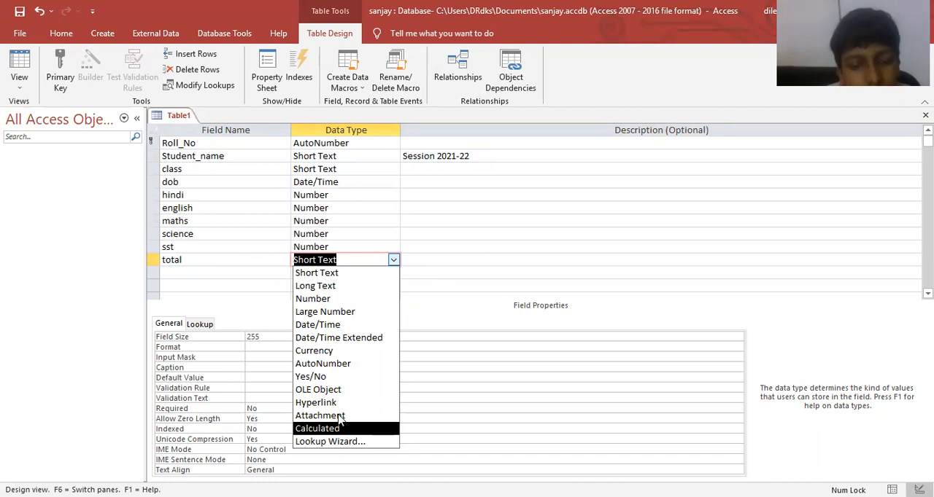
pyautogui.click(321, 428)
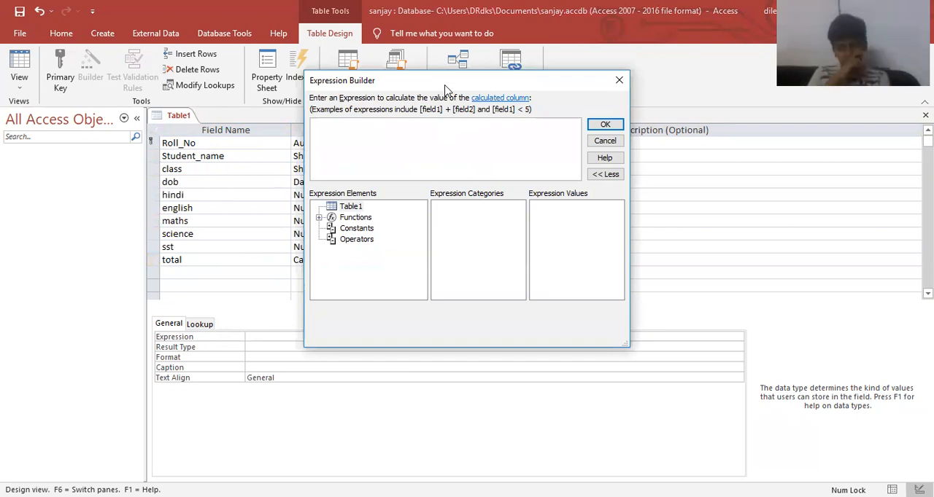
# Define the total field's expression as hindi+english+maths+science+sst.
pyautogui.moveTo(446, 89); pyautogui.dragTo(554, 196)
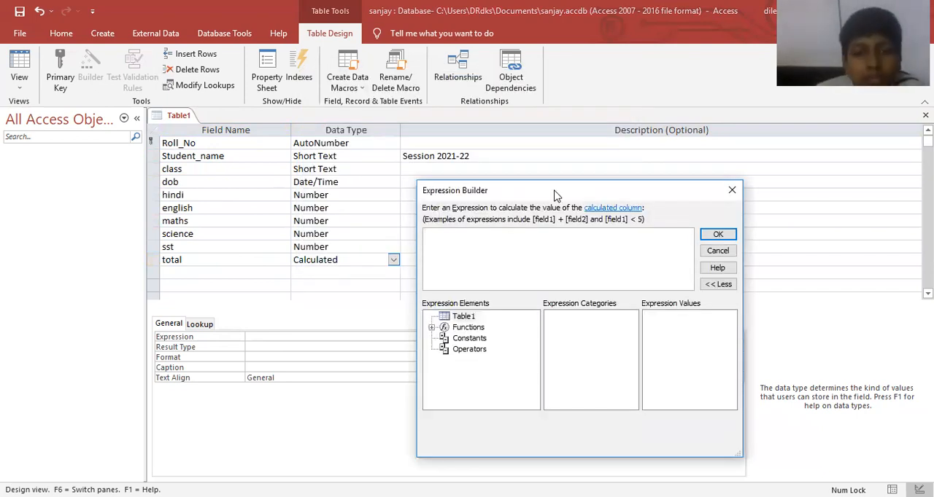
pyautogui.write('hindi')
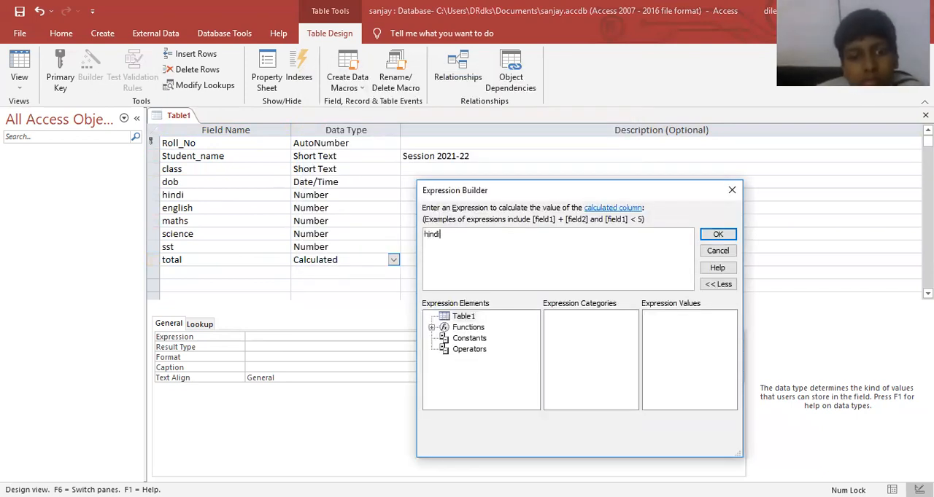
pyautogui.write('+english+maths+science+sst')
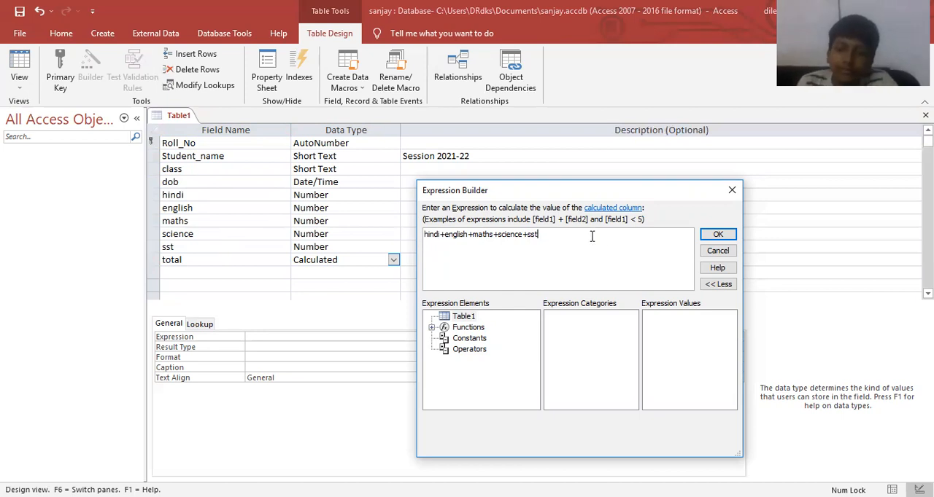
pyautogui.click(718, 239)
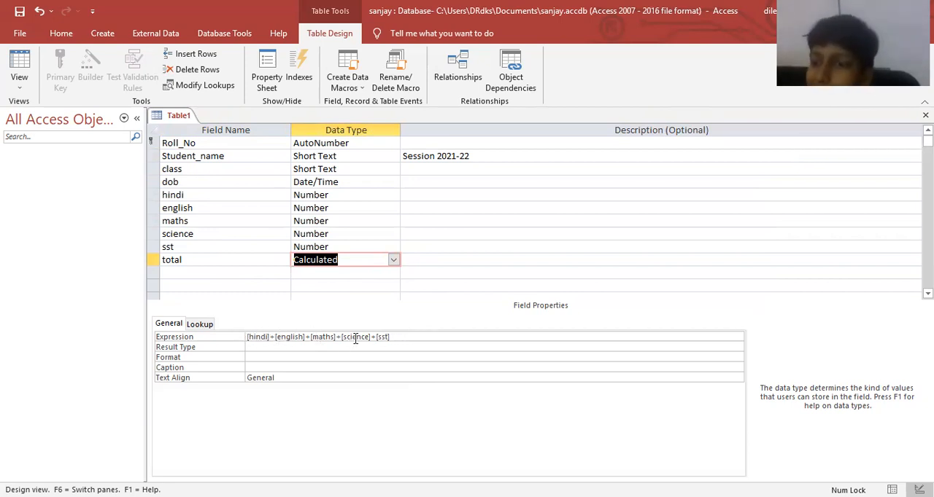
# Add a fee field below total with the Currency data type.
pyautogui.click(209, 274)
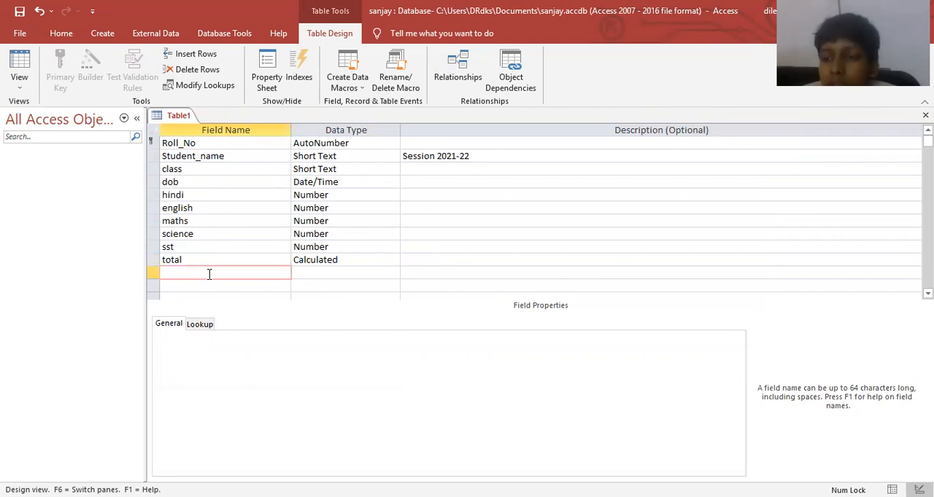
pyautogui.write('fee')
pyautogui.press('Tab')
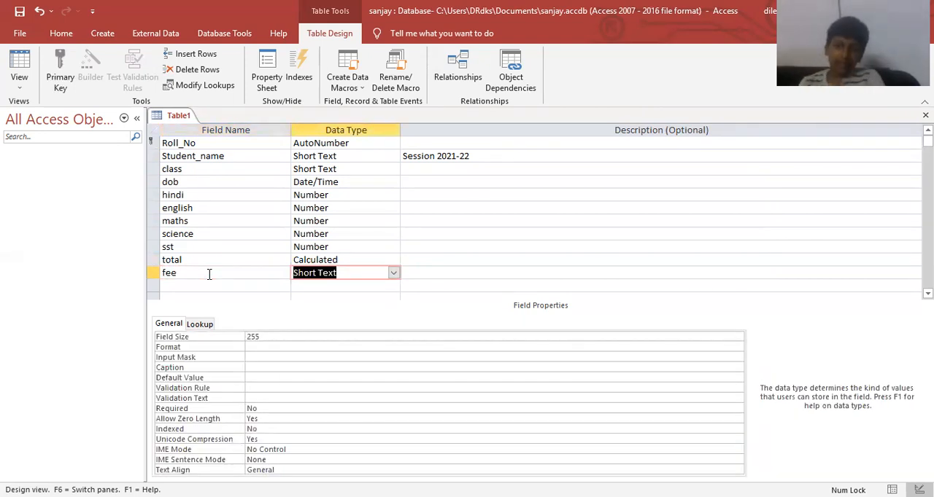
pyautogui.write('currency')
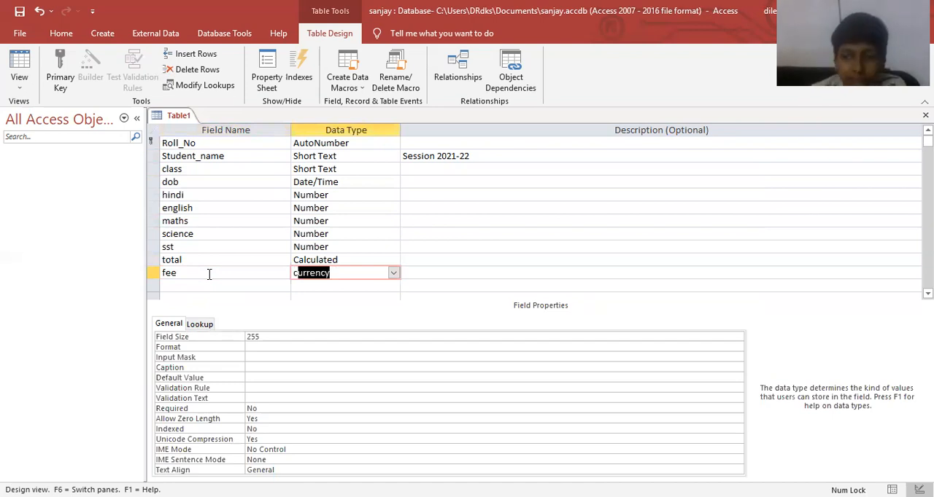
pyautogui.press('Tab')
pyautogui.press('Tab')
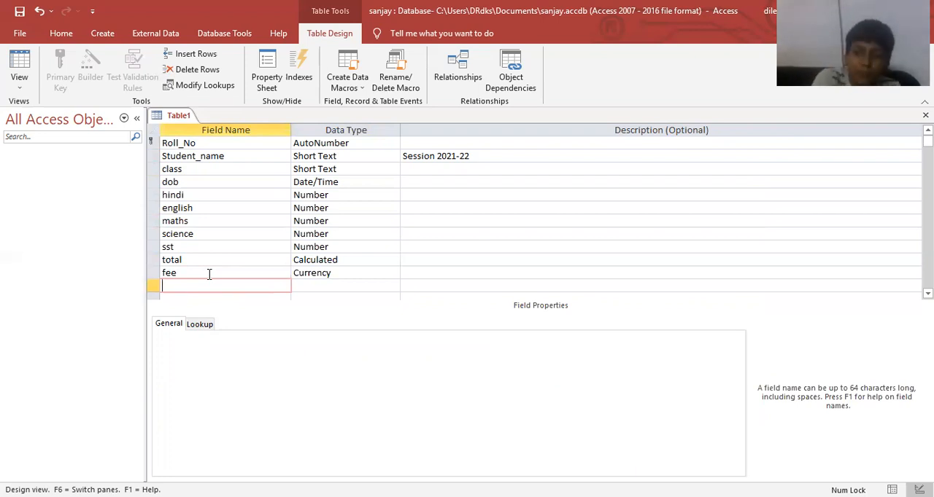
# Save the table as studentrecord and close it.
pyautogui.hotkey('ctrl', 's')
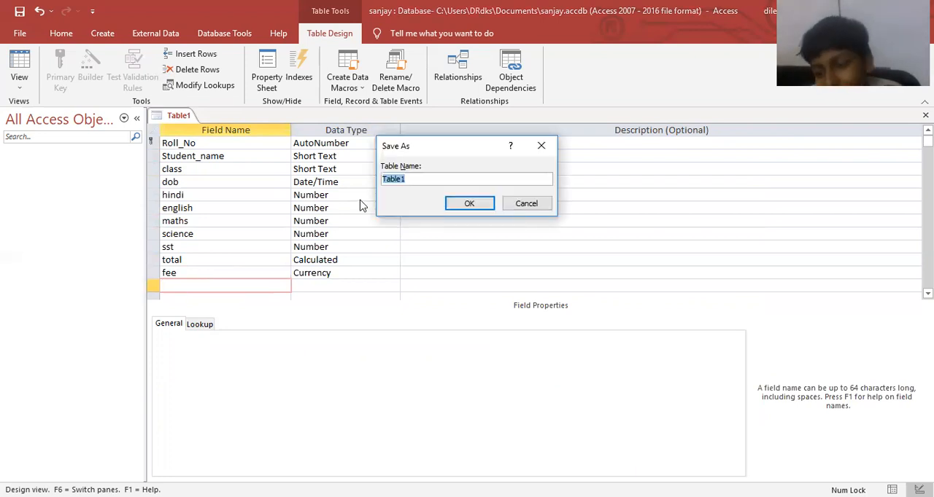
pyautogui.write('st')
pyautogui.press('BackSpace')
pyautogui.write('tuden')
pyautogui.press('BackSpace')
pyautogui.press('BackSpace')
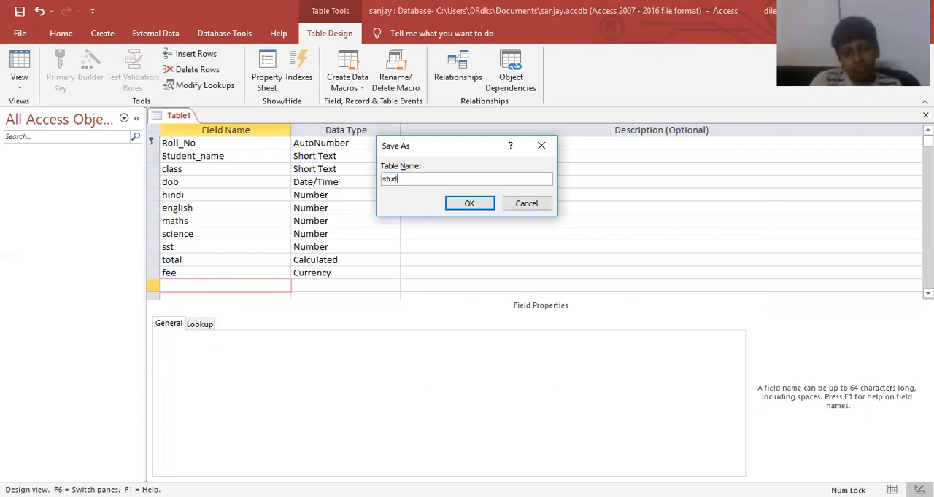
pyautogui.write('dentrec')
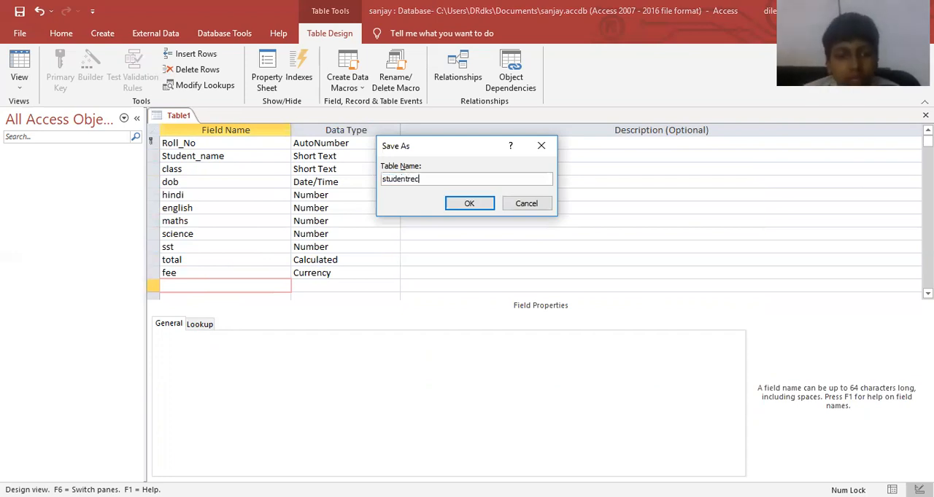
pyautogui.write('ord')
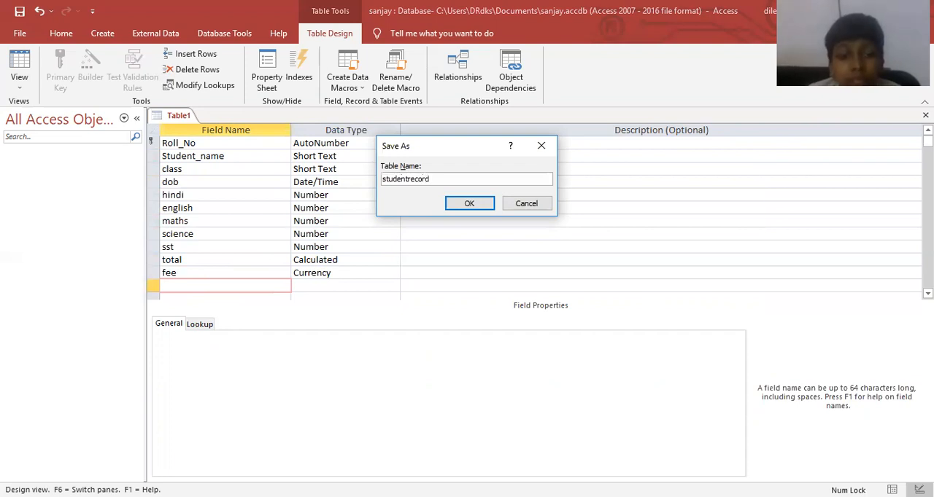
pyautogui.press('Return')
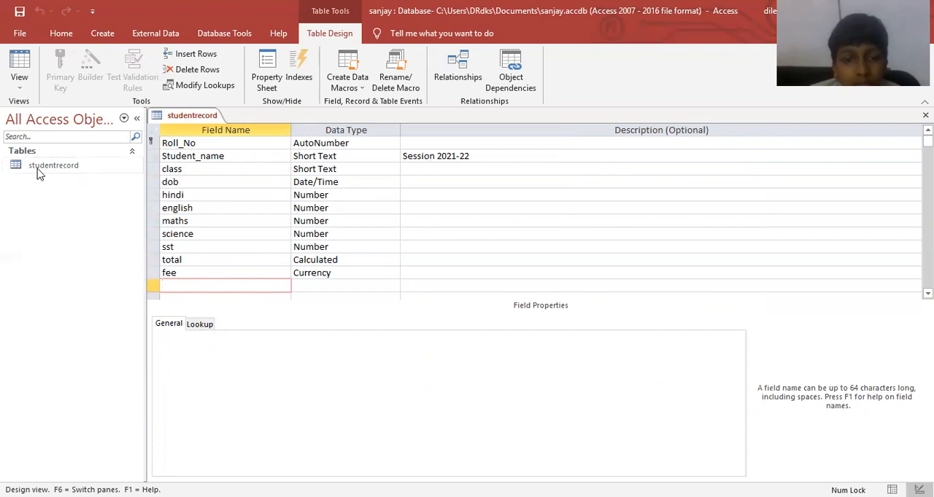
pyautogui.hotkey('ctrl', 'w')
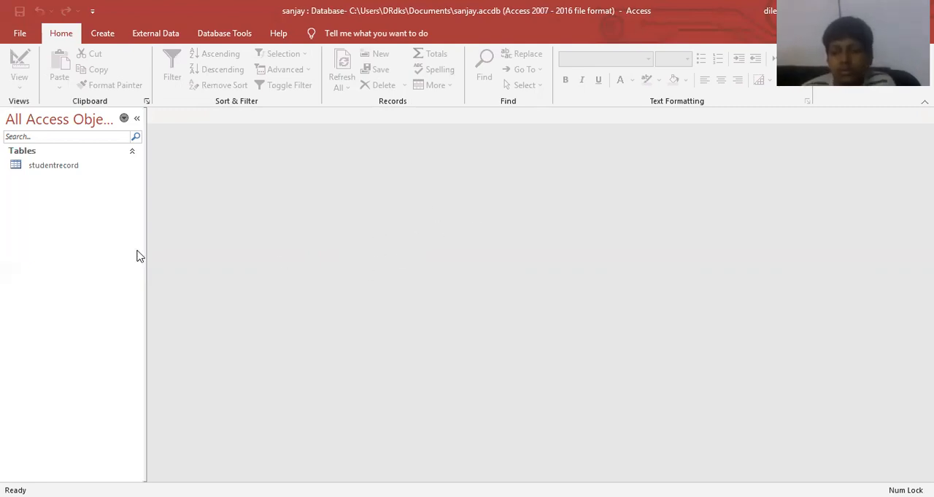
# Create a form based on the studentrecord table.
pyautogui.click(72, 169)
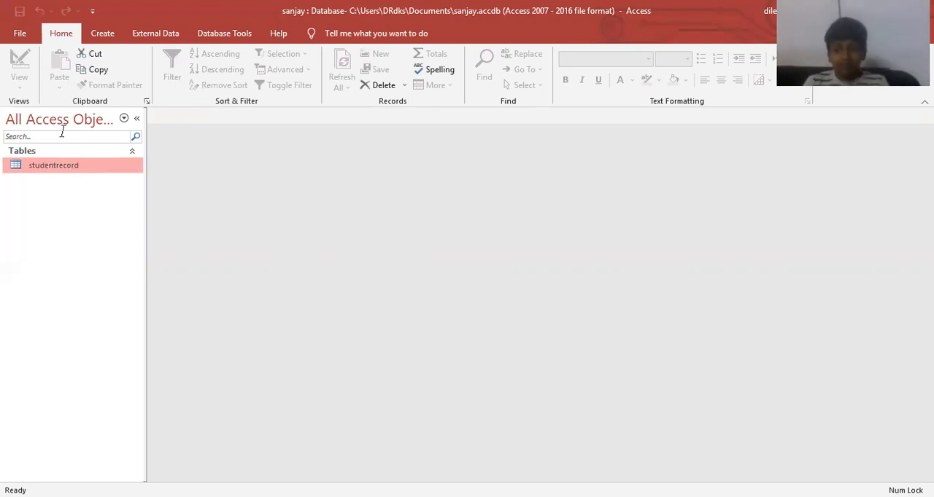
pyautogui.click(101, 34)
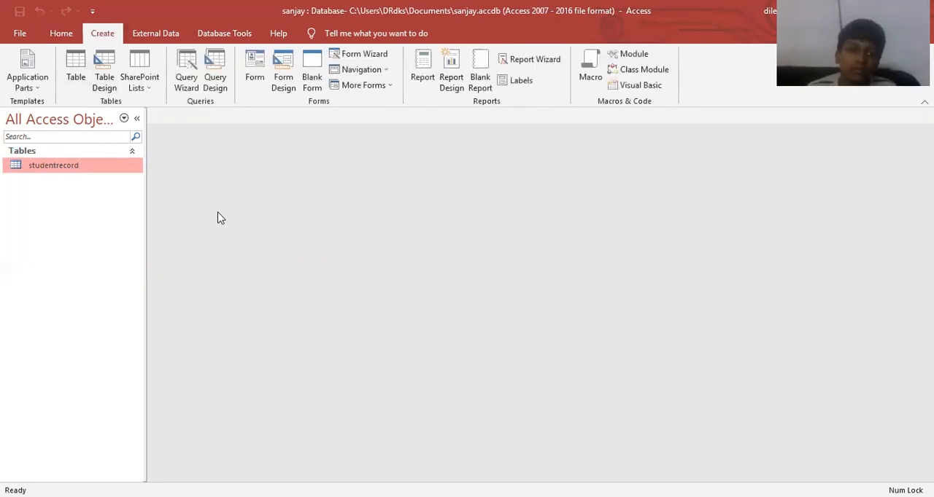
pyautogui.click(255, 73)
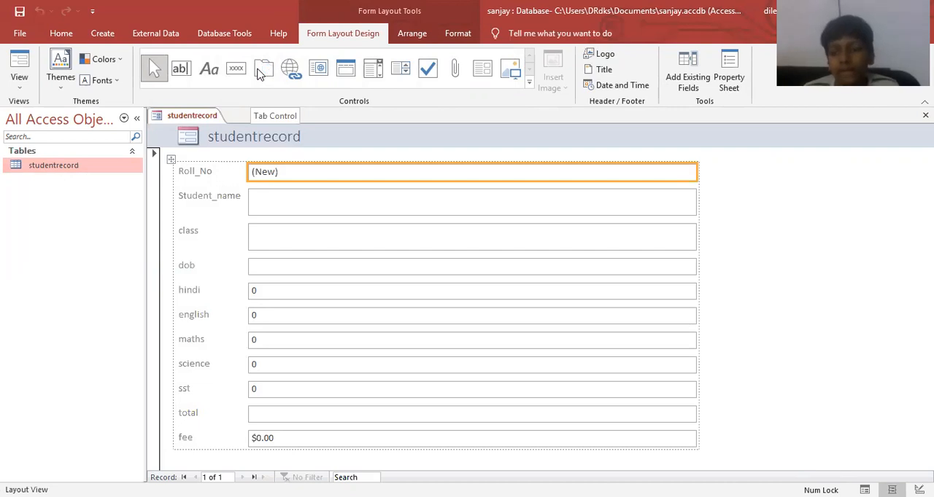
# Save the new form as studentform and close it.
pyautogui.hotkey('ctrl', 's')
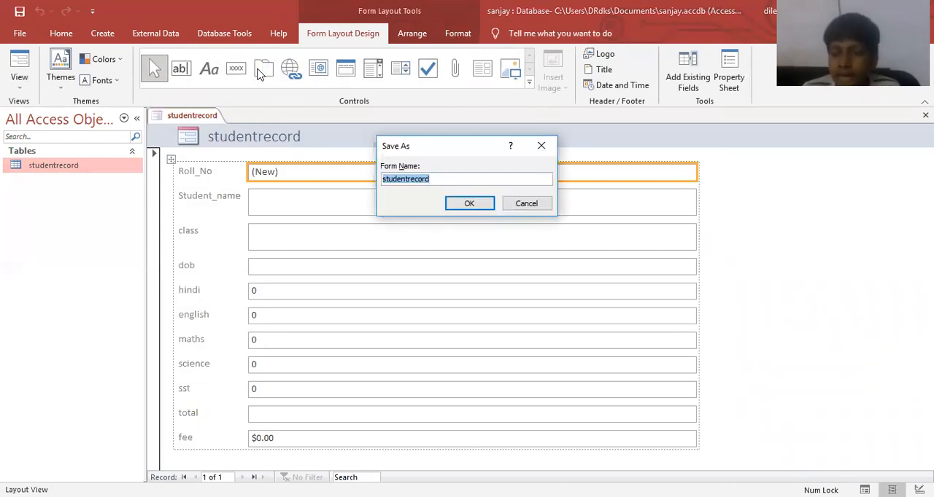
pyautogui.write('stud')
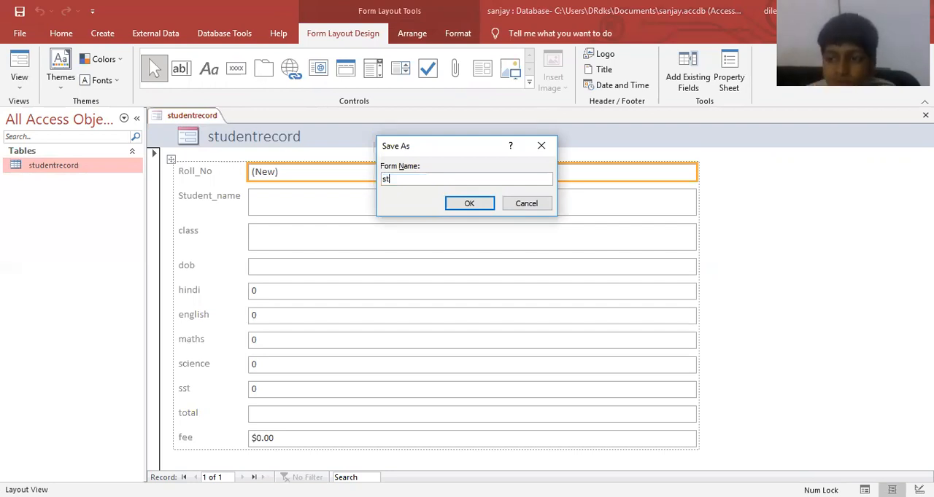
pyautogui.press('BackSpace')
pyautogui.press('BackSpace')
pyautogui.write('u')
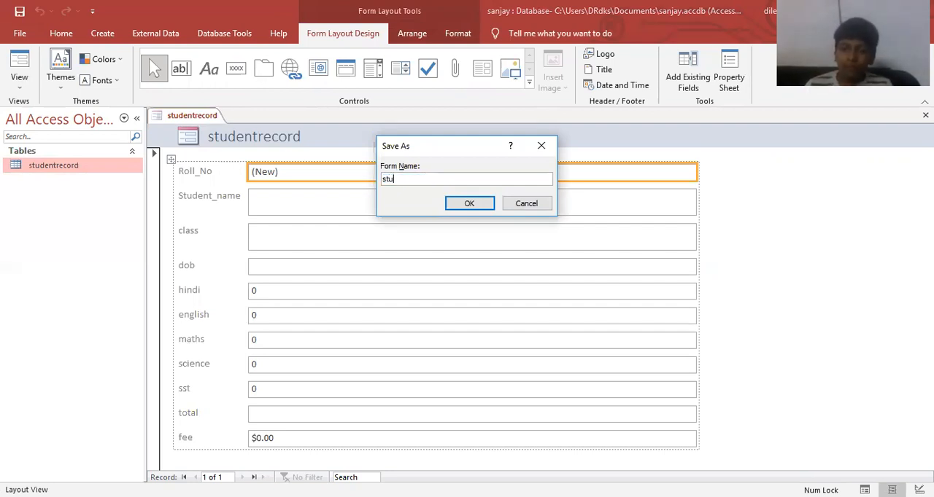
pyautogui.write('dentform')
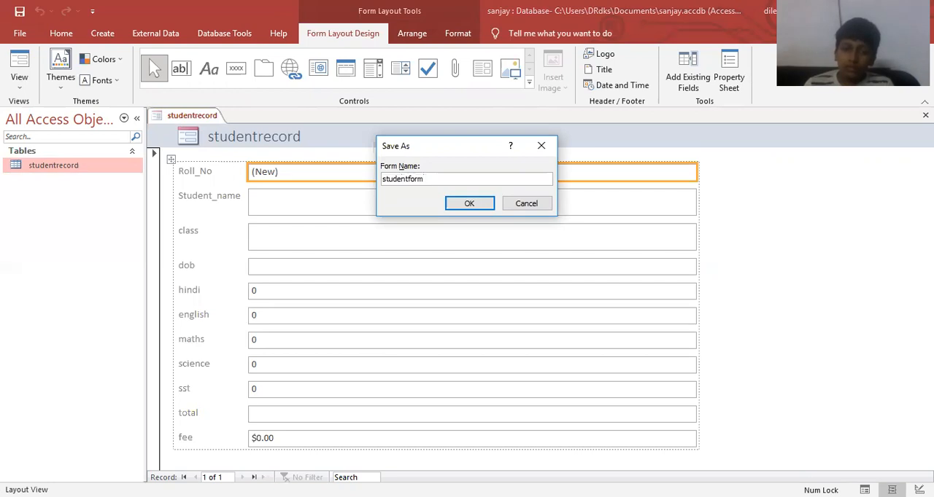
pyautogui.press('Return')
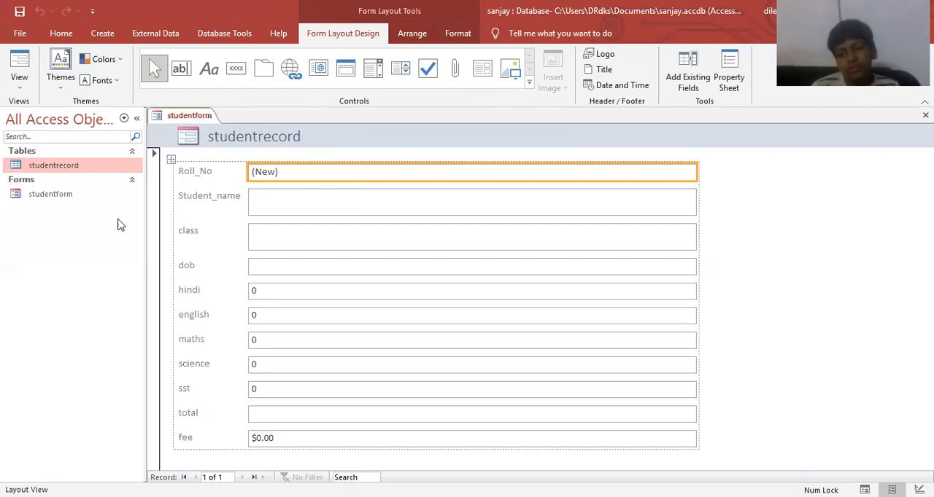
pyautogui.hotkey('ctrl', 'w')
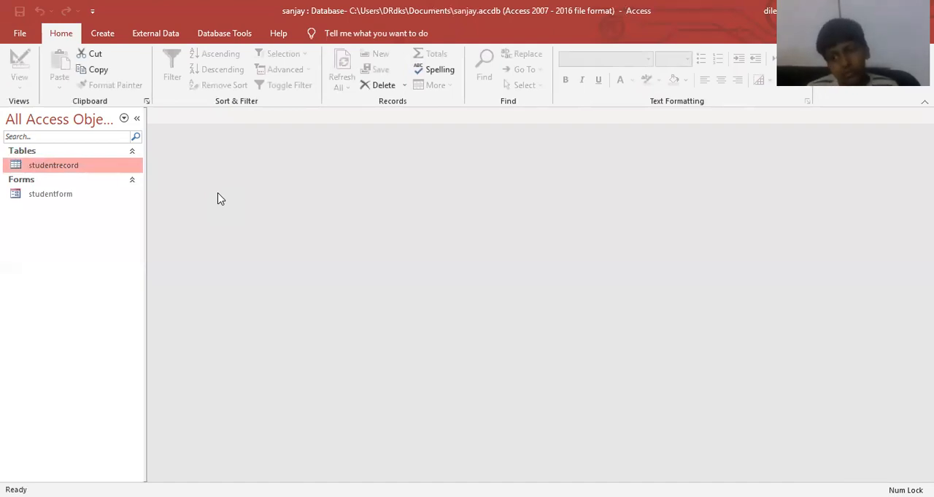
# Open studentform and fill in the first record's student name in capitals and class X.
pyautogui.doubleClick(51, 199)
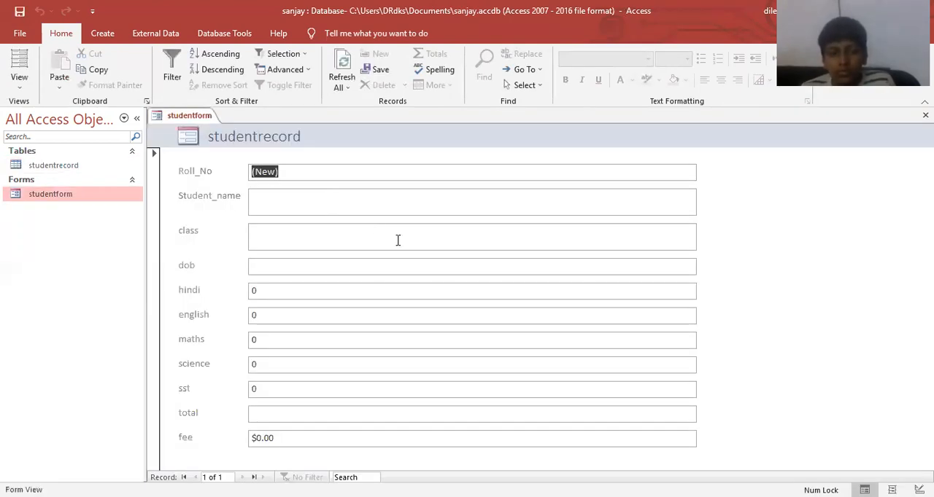
pyautogui.click(376, 202)
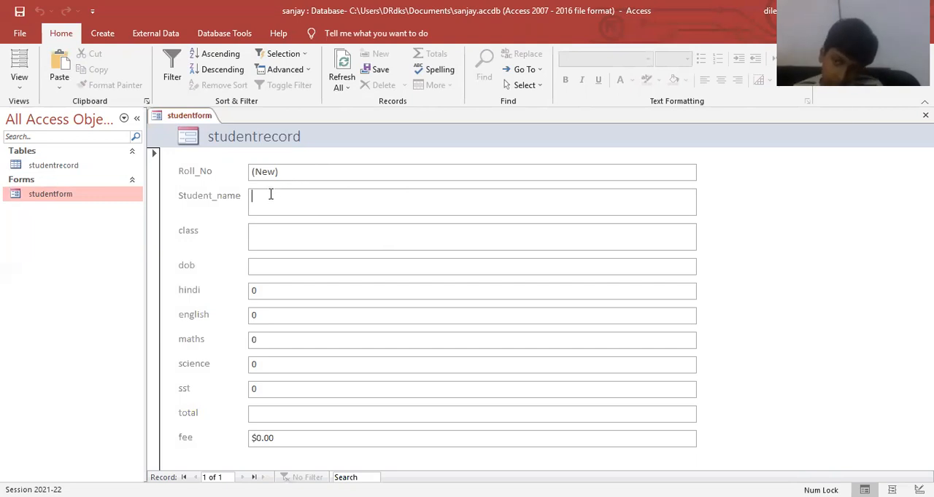
pyautogui.write('an')
pyautogui.press('BackSpace')
pyautogui.press('BackSpace')
pyautogui.press('capslock')
pyautogui.write('AN')
pyautogui.press('BackSpace')
pyautogui.press('BackSpace')
pyautogui.write('SANJAY')
pyautogui.press('Tab')
pyautogui.write('X')
pyautogui.press('Tab')
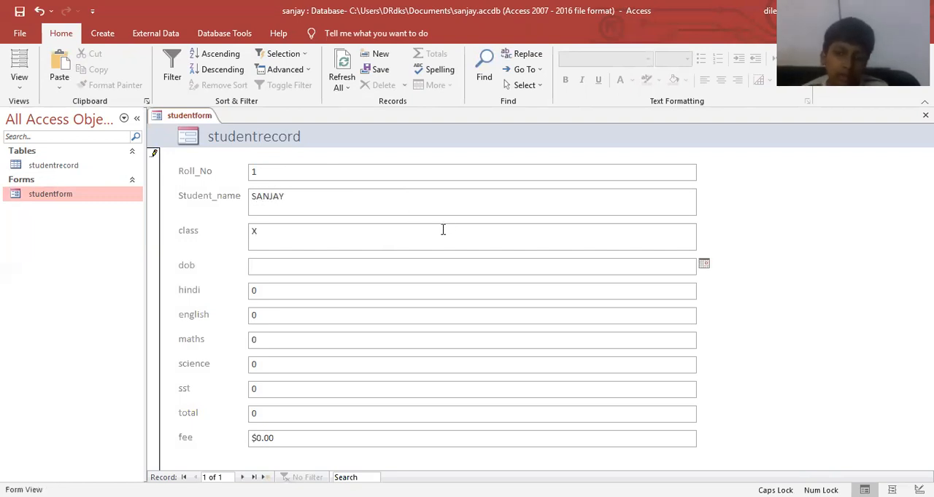
# Pick the student's date of birth from the date picker of the dob field.
pyautogui.click(703, 266)
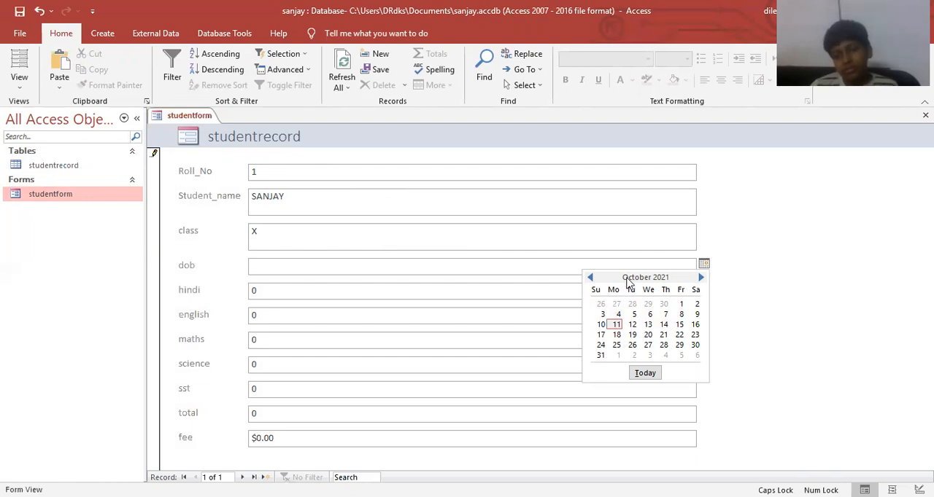
pyautogui.click(591, 278)
pyautogui.click(591, 277)
pyautogui.click(590, 278)
pyautogui.click(591, 278)
pyautogui.click(591, 278)
pyautogui.click(590, 278)
pyautogui.doubleClick(591, 278)
pyautogui.click(591, 278)
pyautogui.doubleClick(590, 278)
pyautogui.click(590, 278)
pyautogui.doubleClick(591, 278)
pyautogui.click(591, 278)
pyautogui.doubleClick(591, 278)
pyautogui.doubleClick(591, 277)
pyautogui.click(632, 314)
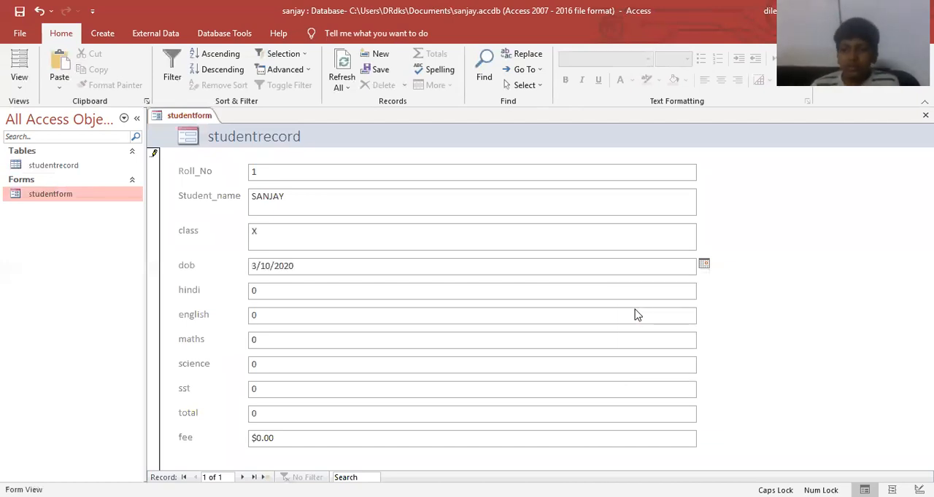
# Enter the student's marks: hindi 69, english 98, maths 87, science 87 and sst 89.
pyautogui.click(223, 296)
pyautogui.write('69')
pyautogui.press('Tab')
pyautogui.write('98')
pyautogui.press('Tab')
pyautogui.write('87')
pyautogui.press('Tab')
pyautogui.write('87')
pyautogui.press('Tab')
pyautogui.write('89')
pyautogui.press('Tab')
pyautogui.press('Tab')
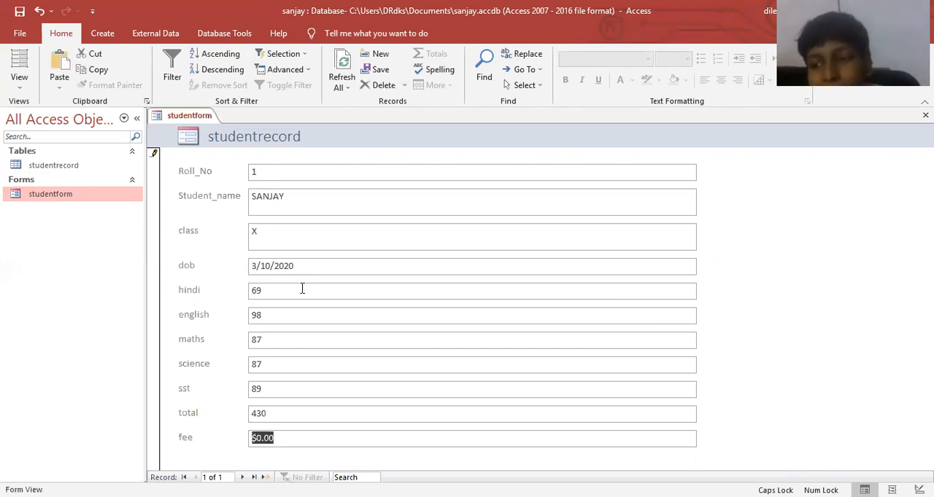
# Enter 1000 as the fee in the student's record.
pyautogui.click(290, 408)
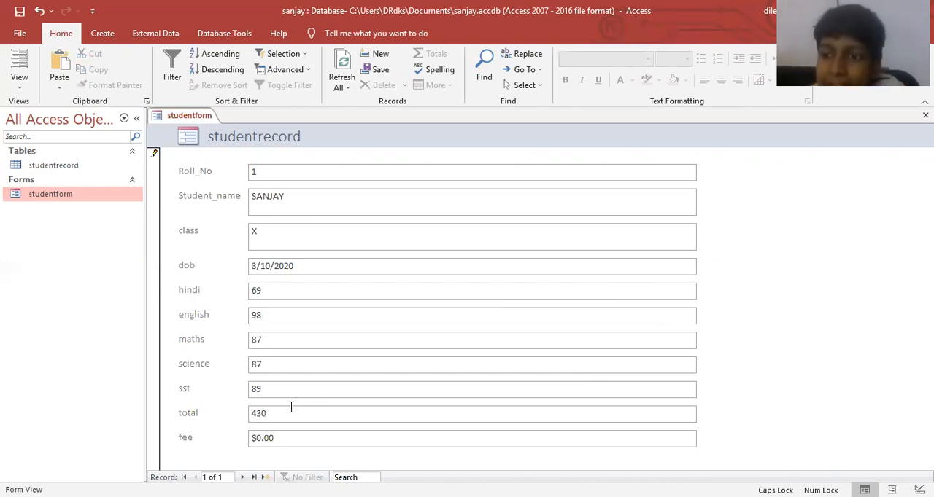
pyautogui.press('Tab')
pyautogui.write('1000')
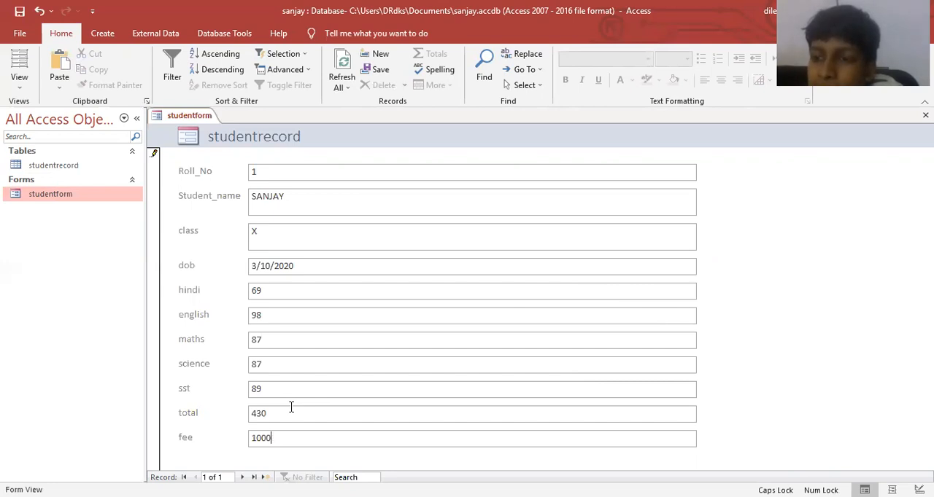
# Start the second student's record and fill in the student name in capitals and class X.
pyautogui.press('Tab')
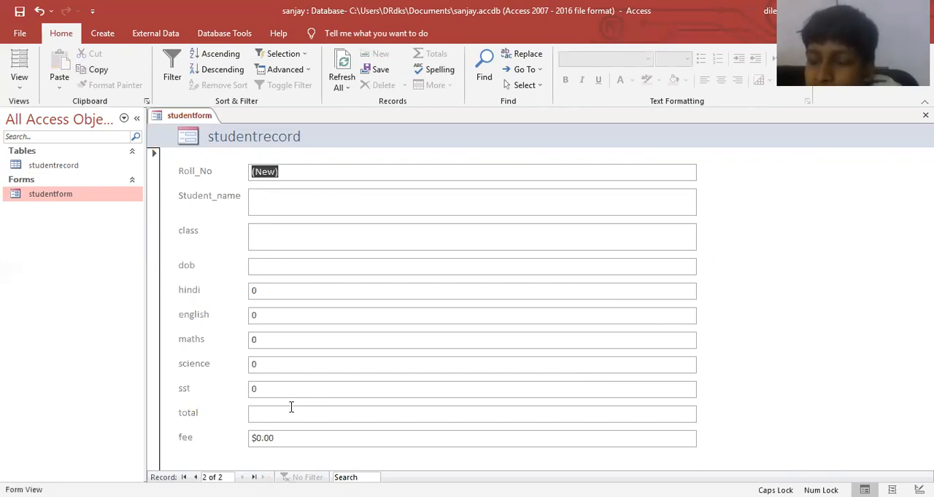
pyautogui.press('Tab')
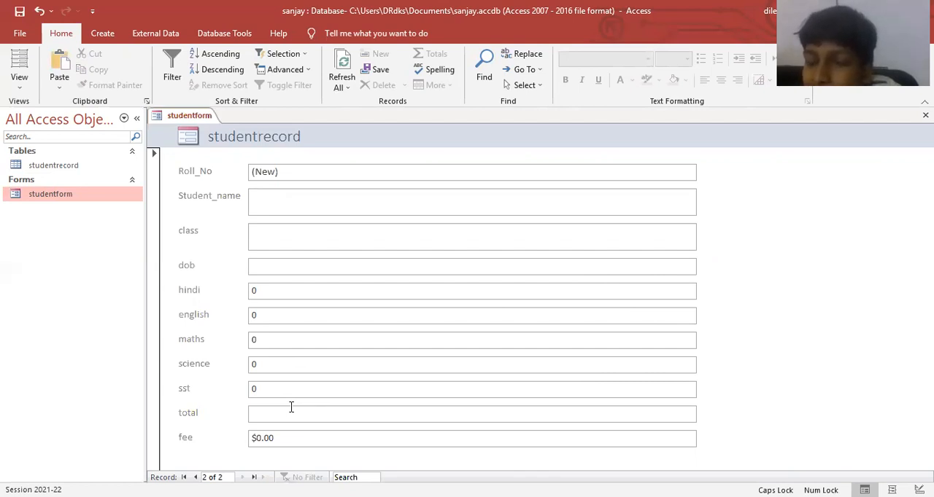
pyautogui.write('ROHAN')
pyautogui.press('Tab')
pyautogui.write('X')
pyautogui.press('Tab')
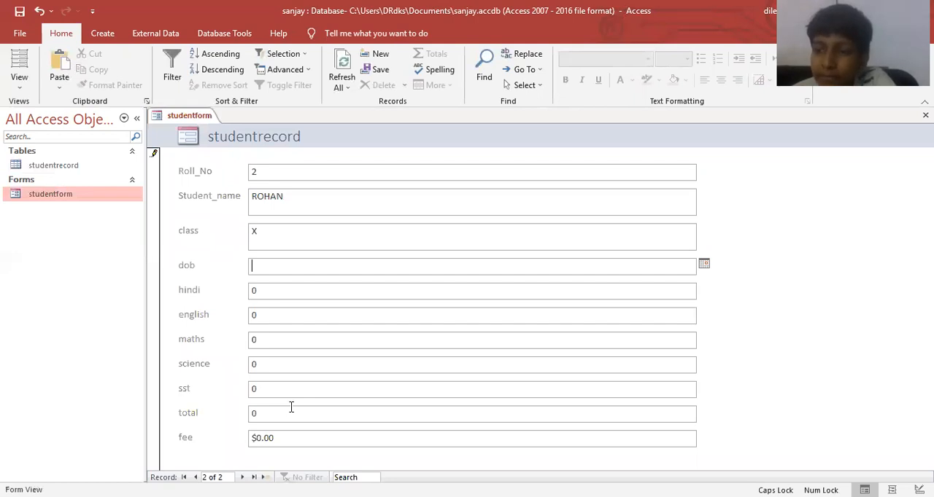
# Pick the second student's date of birth from the dob field's date picker.
pyautogui.click(703, 265)
pyautogui.click(643, 323)
pyautogui.press('Tab')
# Enter the second student's marks: hindi 69, english 95, maths 88, science 78 and sst 78.
pyautogui.write('69')
pyautogui.press('Tab')
pyautogui.write('95')
pyautogui.press('Tab')
pyautogui.write('88')
pyautogui.press('Tab')
pyautogui.write('78')
pyautogui.press('Tab')
pyautogui.write('78')
# Enter 1200 as the second student's fee and close the form.
pyautogui.press('Tab')
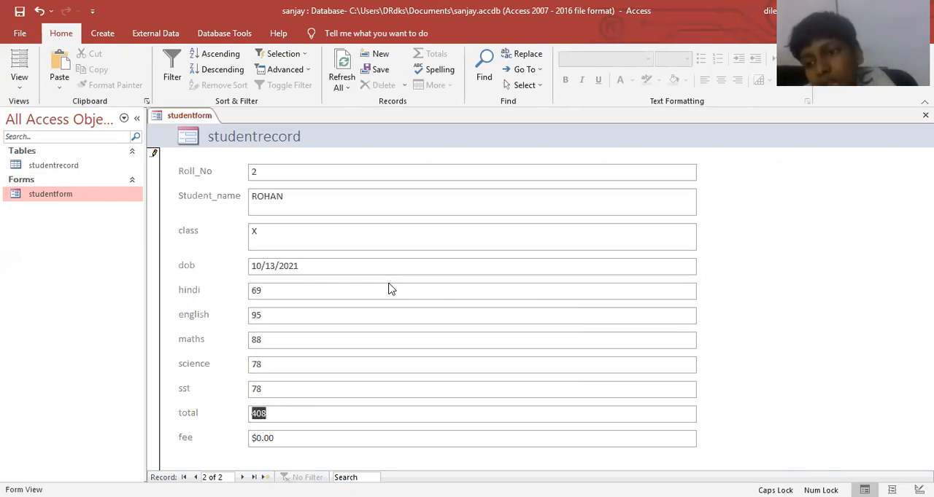
pyautogui.press('Tab')
pyautogui.write('1000')
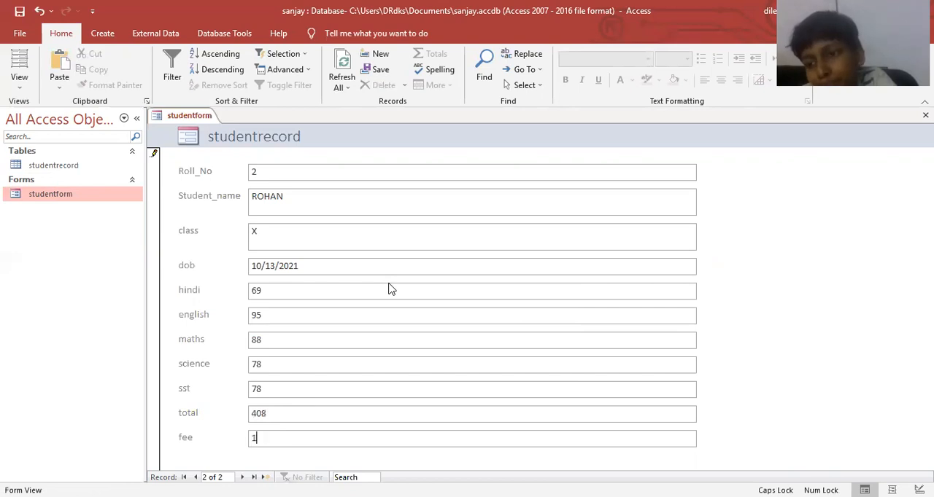
pyautogui.press('Tab')
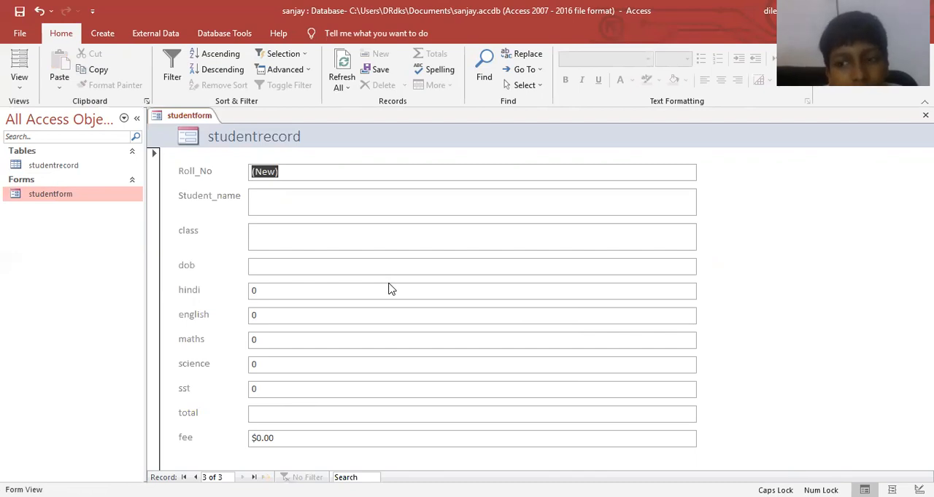
pyautogui.hotkey('ctrl', 'w')
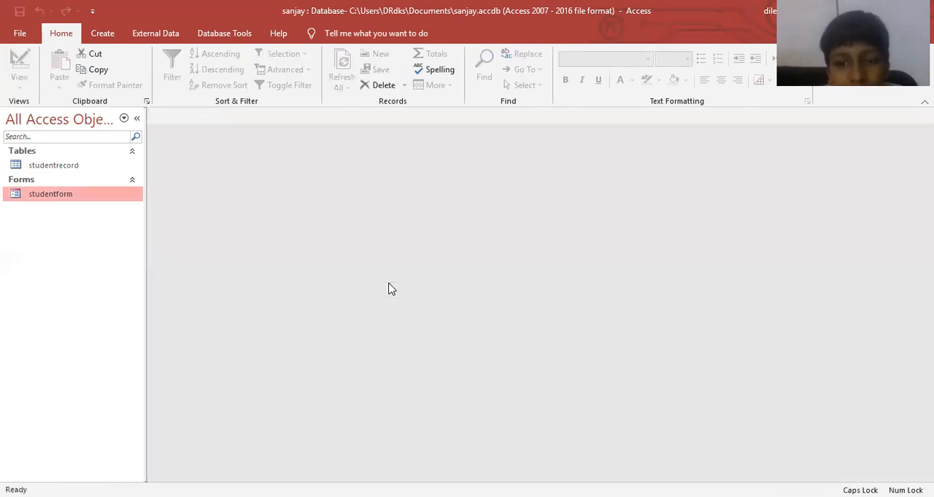
# Widen the navigation pane and the Student_name column of the studentrecord table.
pyautogui.moveTo(143, 139); pyautogui.dragTo(163, 138)
pyautogui.doubleClick(79, 168)
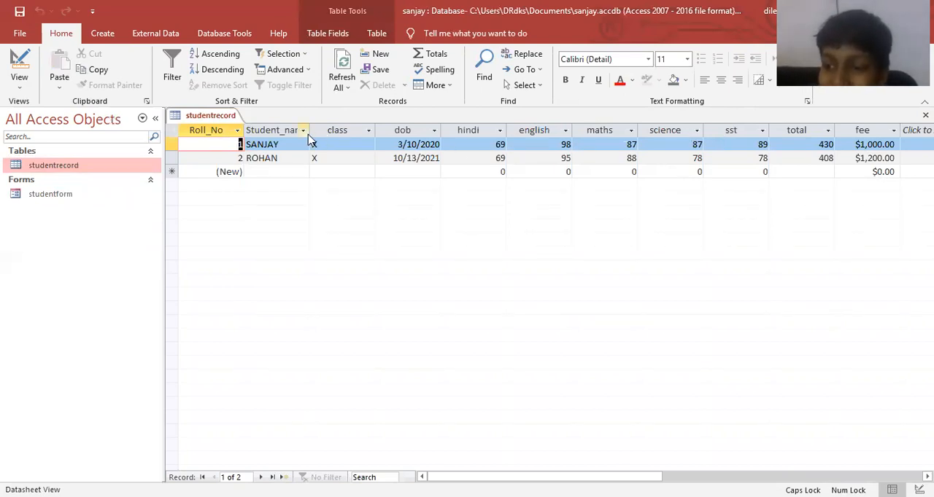
pyautogui.moveTo(309, 131); pyautogui.dragTo(349, 131)
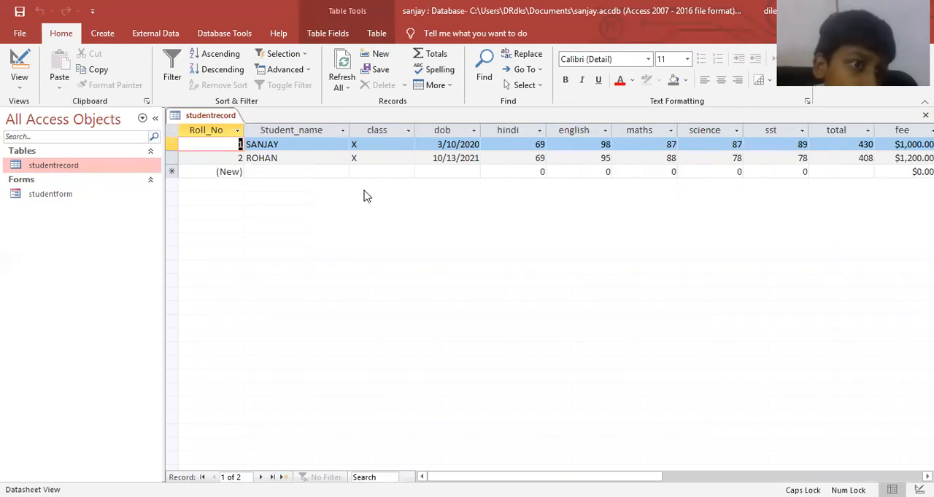
pyautogui.click(412, 229)
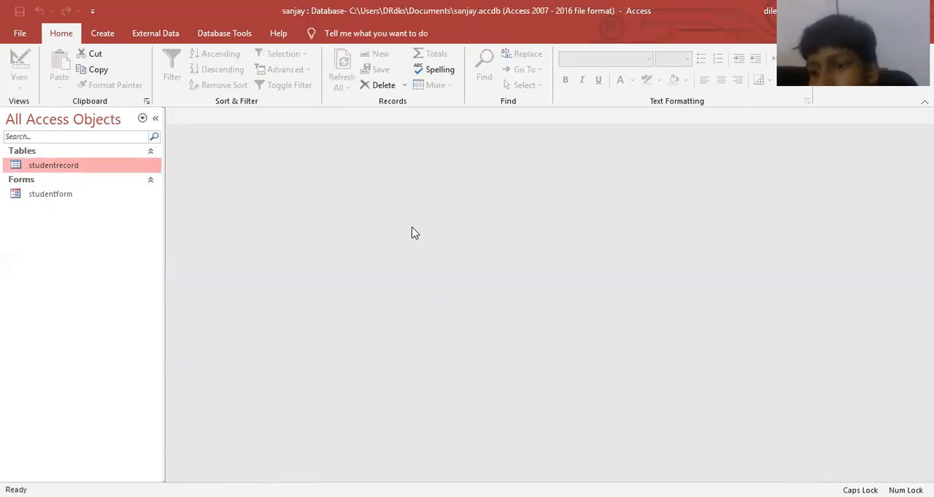
# Start a new query with the Simple Query Wizard.
pyautogui.click(99, 33)
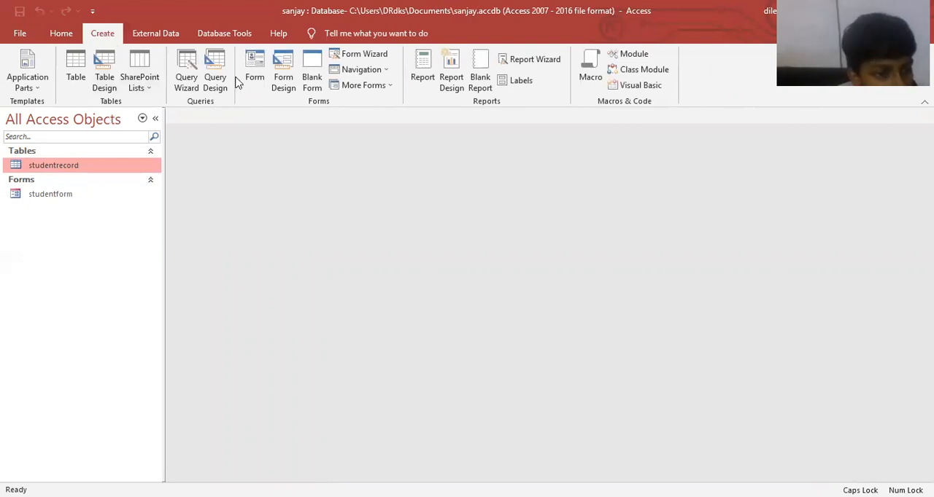
pyautogui.click(186, 73)
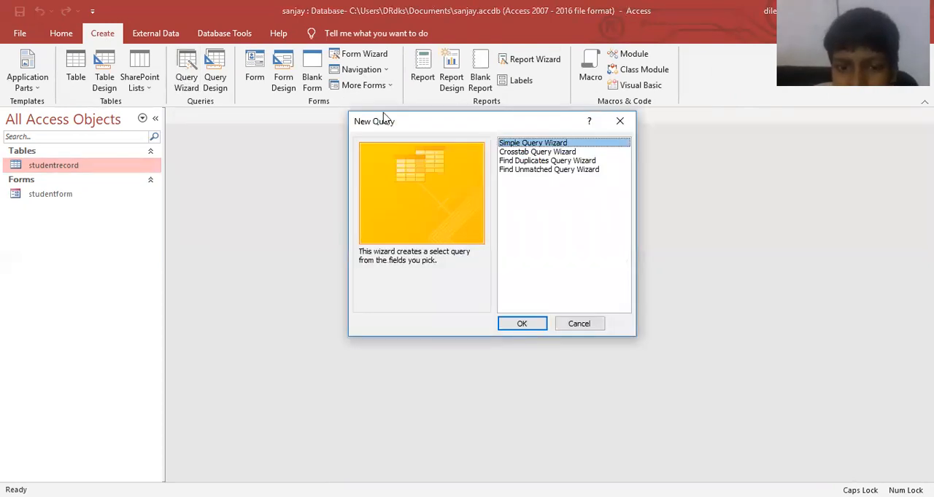
pyautogui.moveTo(413, 126); pyautogui.dragTo(298, 96)
pyautogui.click(408, 298)
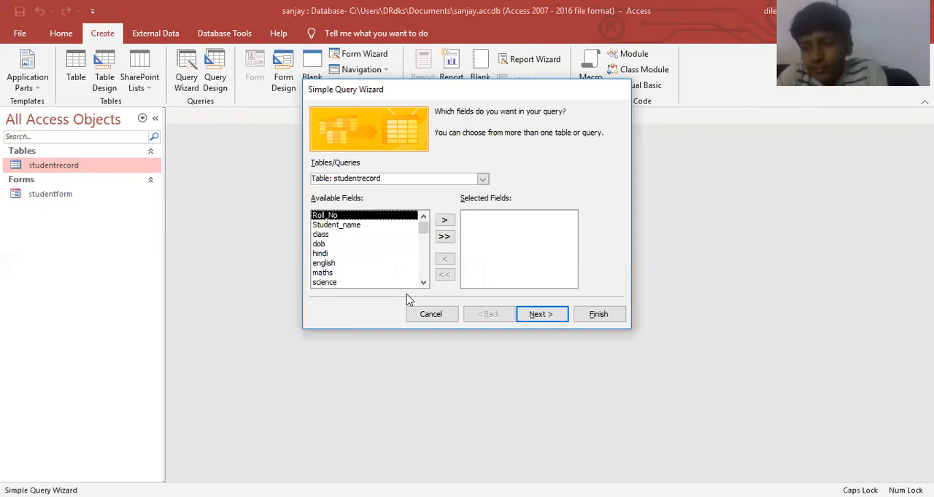
# Select the Roll_No, Student_name, class, total and fee fields of the studentrecord table for the query.
pyautogui.click(443, 221)
pyautogui.click(444, 221)
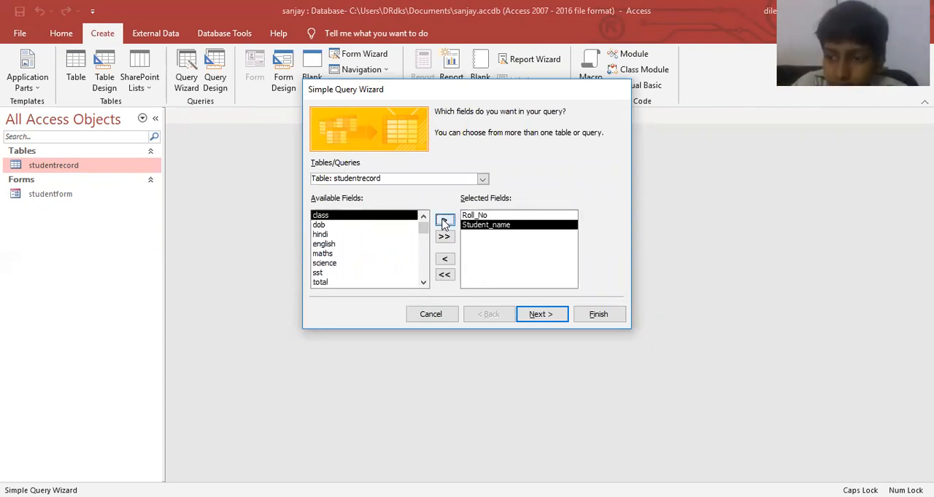
pyautogui.click(443, 221)
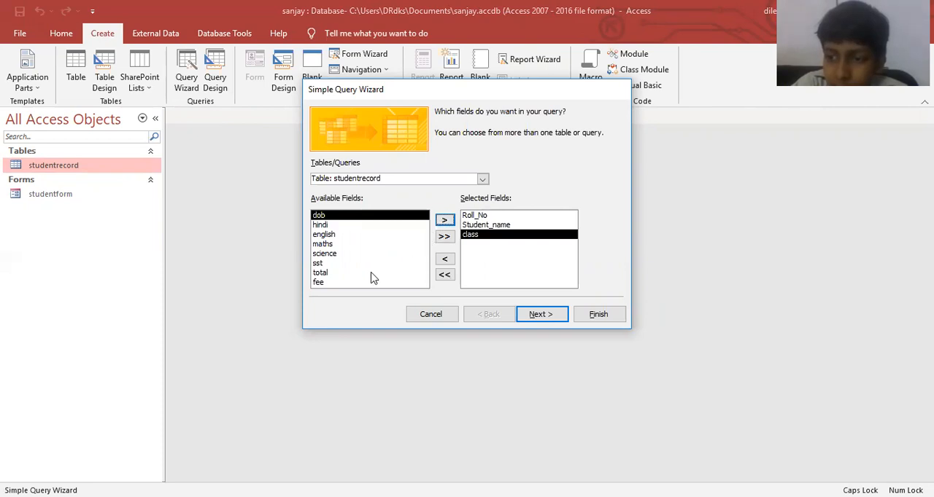
pyautogui.click(372, 274)
pyautogui.click(444, 220)
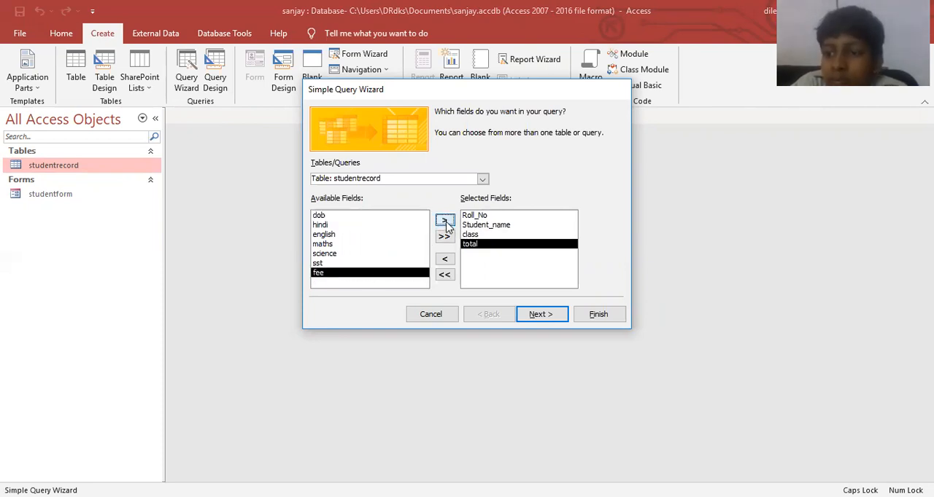
pyautogui.click(445, 220)
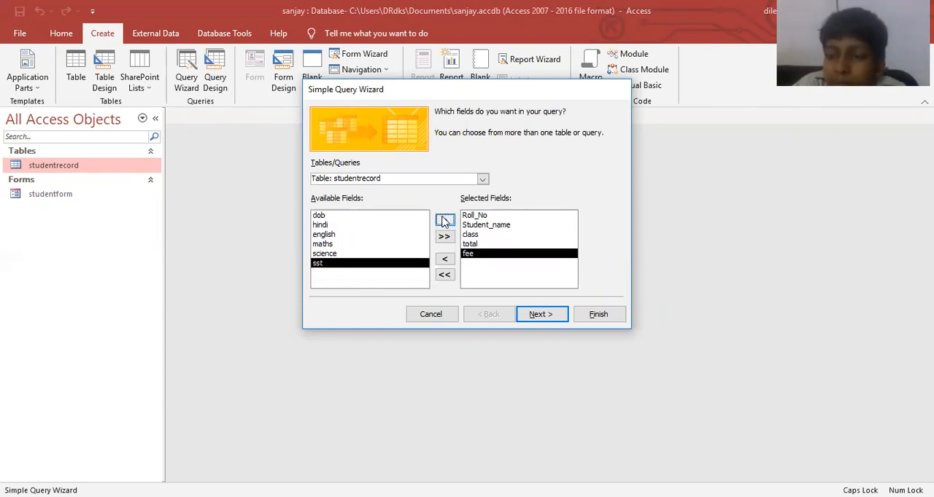
# Finish the wizard as a detail query, keeping the proposed title.
pyautogui.click(547, 311)
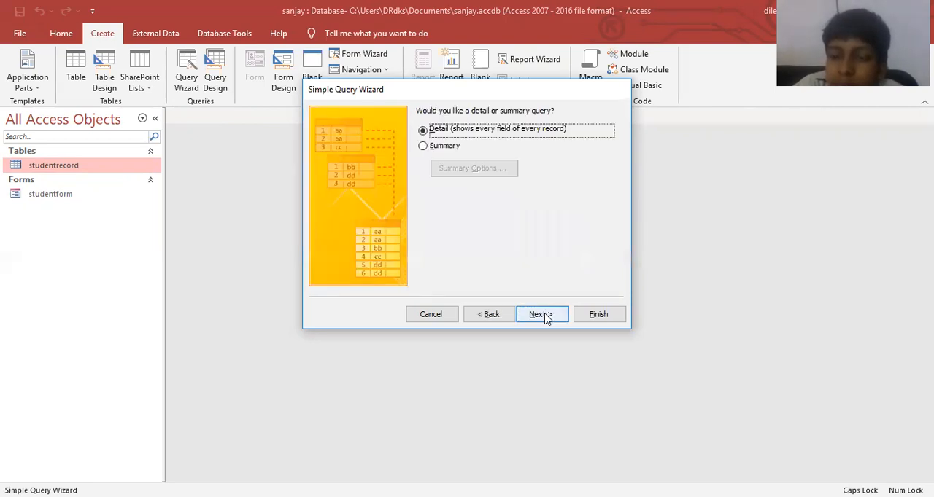
pyautogui.click(545, 315)
pyautogui.click(598, 320)
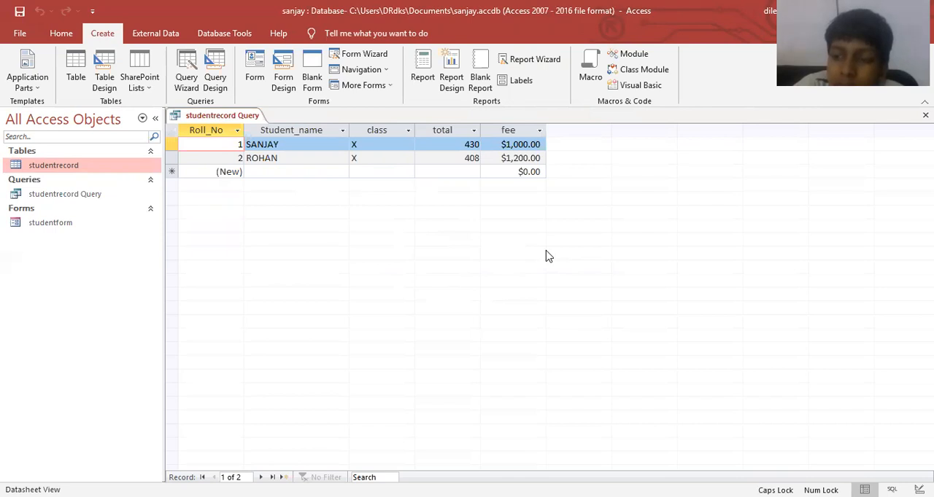
# Close and reopen studentrecord Query to check its records, and close it again.
pyautogui.hotkey('ctrl', 'w')
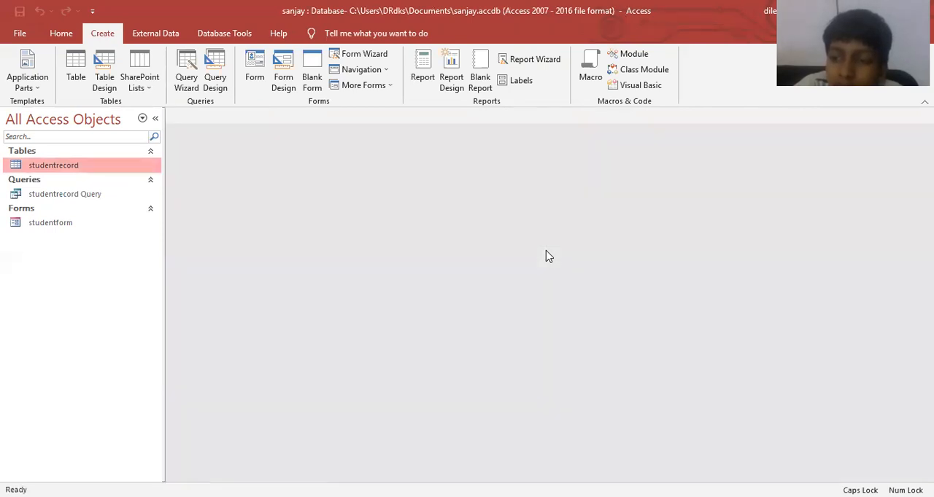
pyautogui.doubleClick(62, 196)
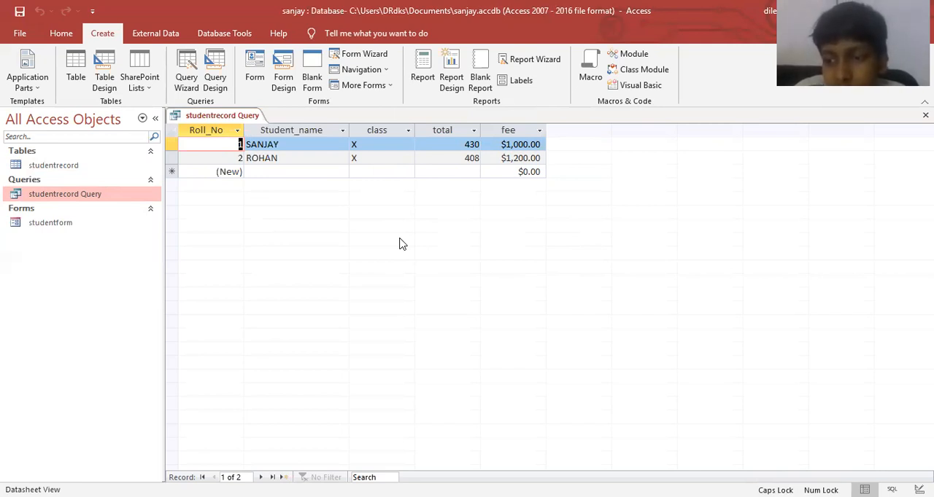
pyautogui.hotkey('ctrl', 'w')
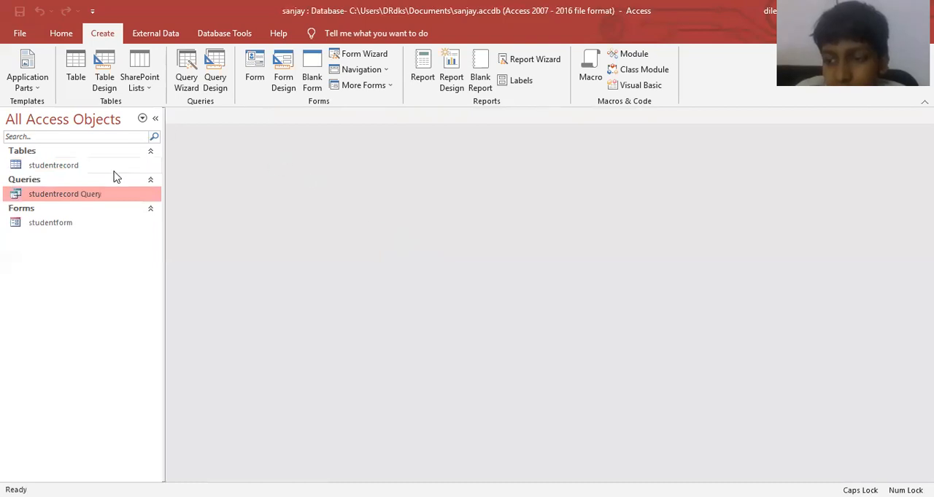
# Create a blank query in Design view and add studentrecord Query as its source.
pyautogui.click(220, 79)
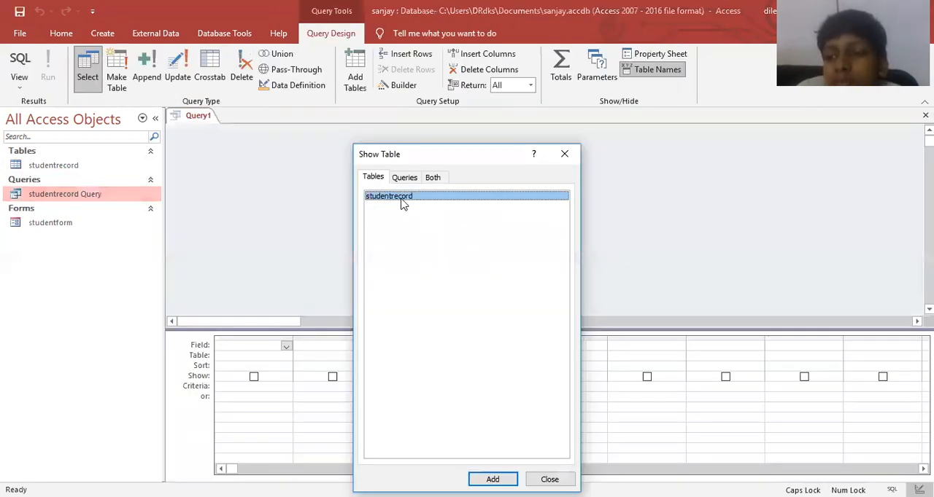
pyautogui.moveTo(448, 161); pyautogui.dragTo(446, 131)
pyautogui.click(401, 147)
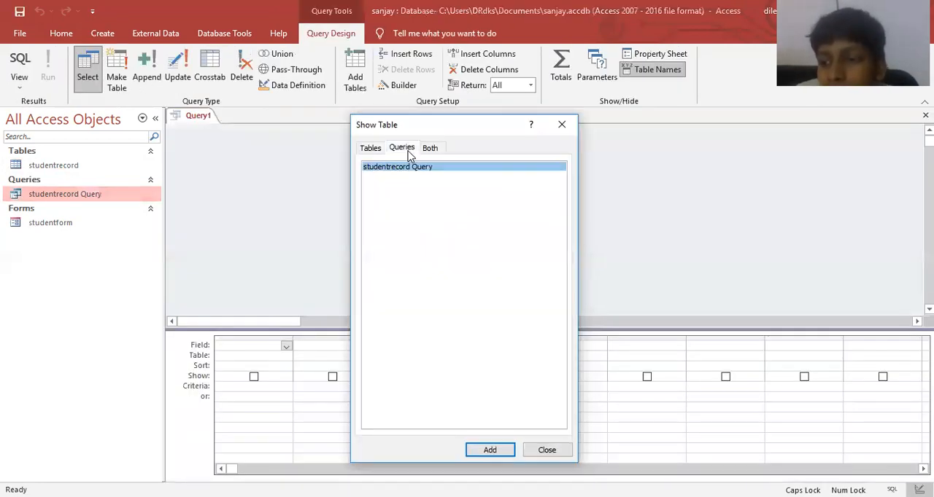
pyautogui.press('Return')
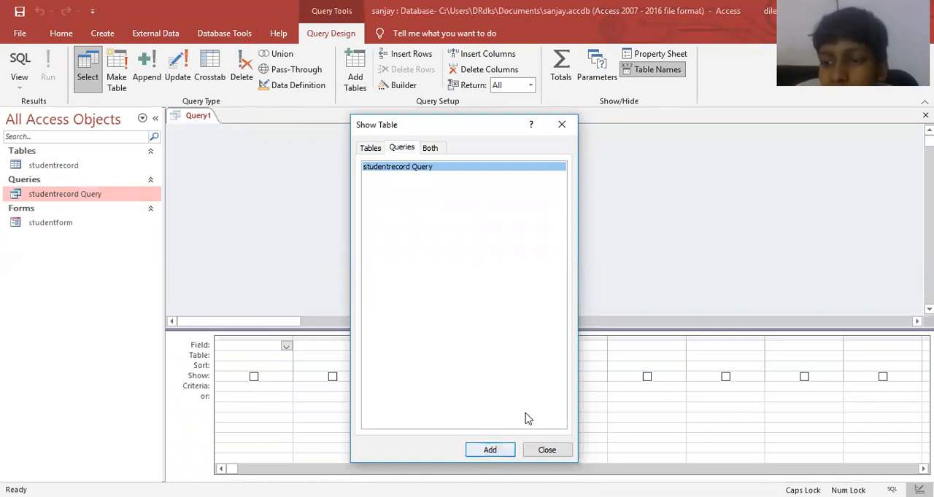
pyautogui.press('Tab')
pyautogui.press('Return')
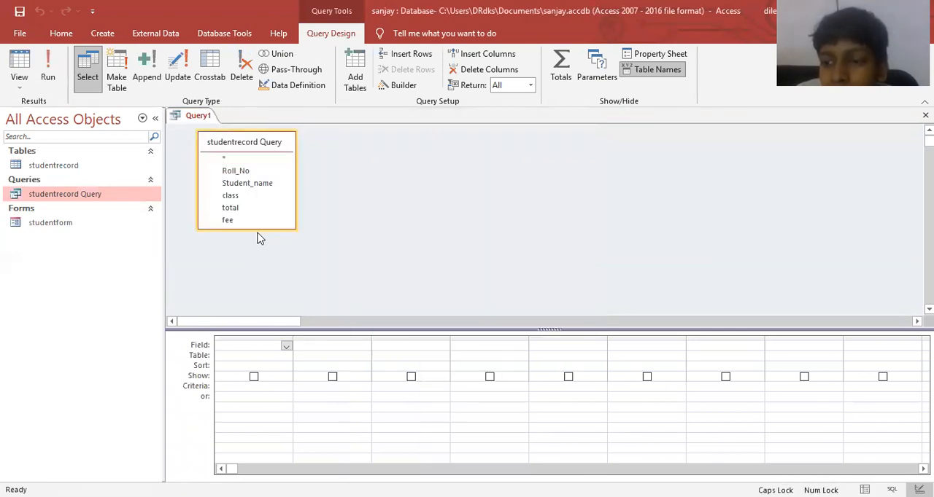
# Enlarge the source's field list and add Roll_No, Student_name and total to the query design.
pyautogui.moveTo(258, 228); pyautogui.dragTo(258, 271)
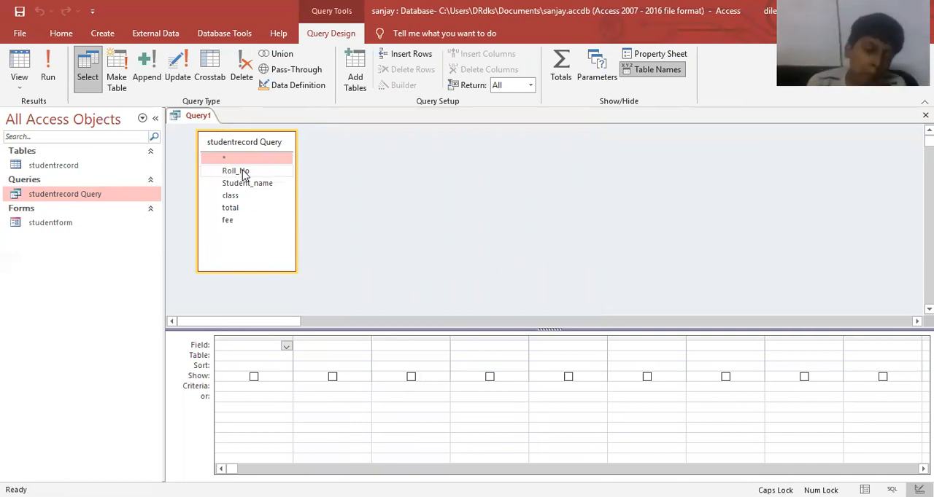
pyautogui.doubleClick(243, 172)
pyautogui.doubleClick(244, 183)
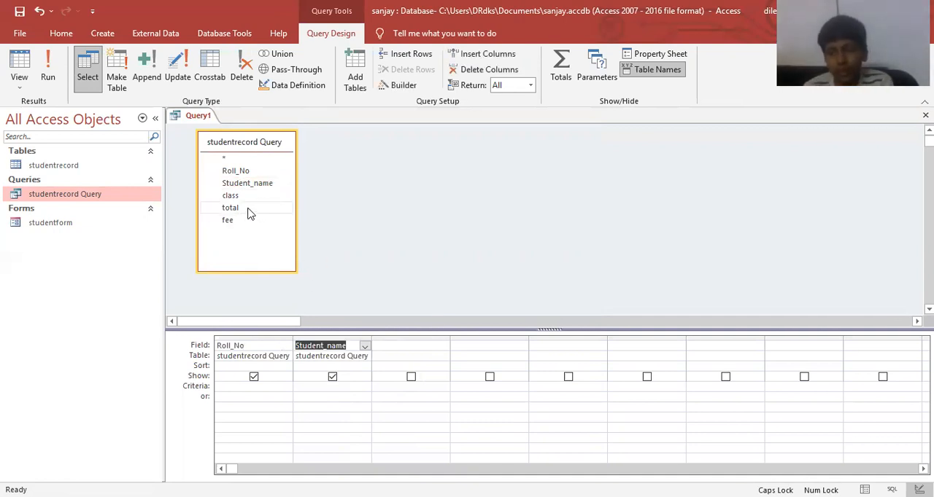
pyautogui.doubleClick(251, 210)
# Open the Zoom editor for the field expression of the fourth column and move it clear of the design grid.
pyautogui.click(487, 346)
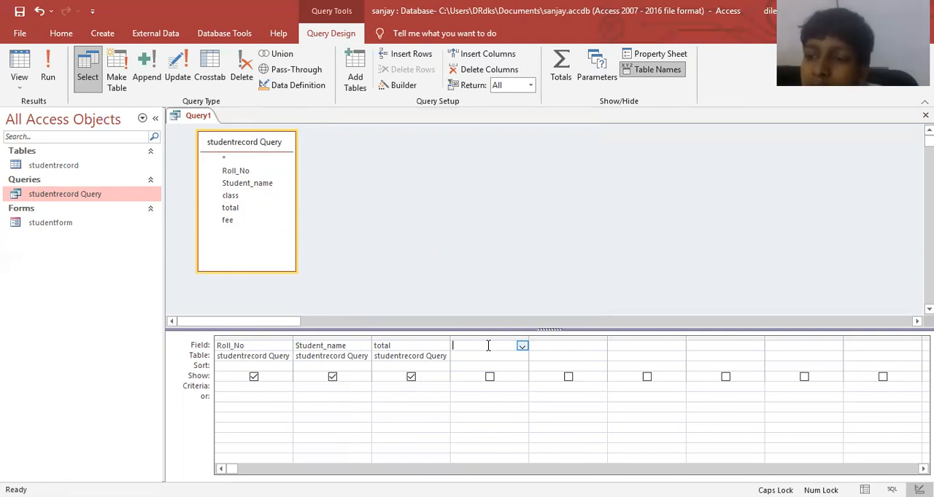
pyautogui.hotkey('shift', 'F2')
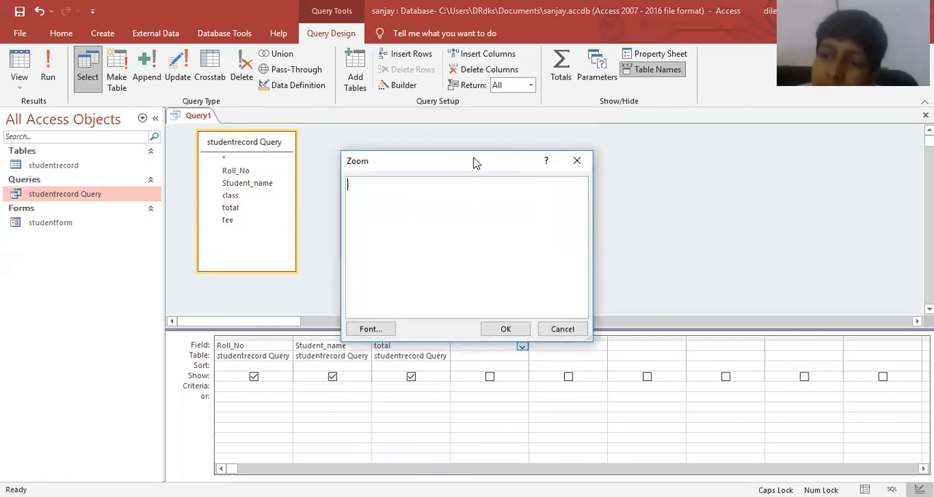
pyautogui.moveTo(438, 161); pyautogui.dragTo(562, 113)
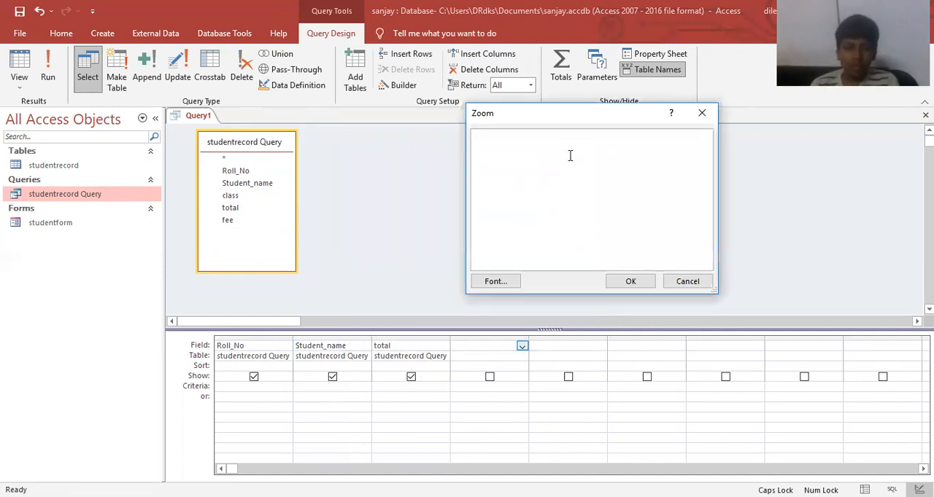
pyautogui.write('IIF')
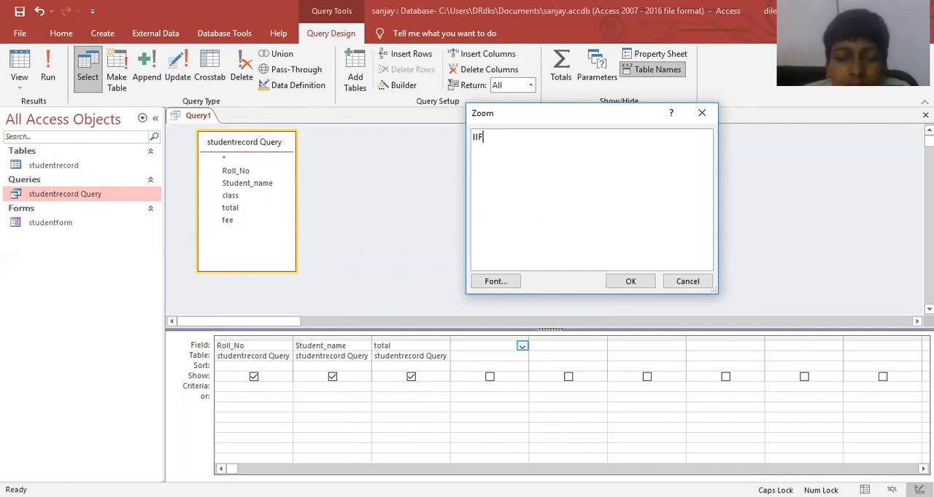
pyautogui.press('BackSpace')
pyautogui.press('BackSpace')
pyautogui.press('BackSpace')
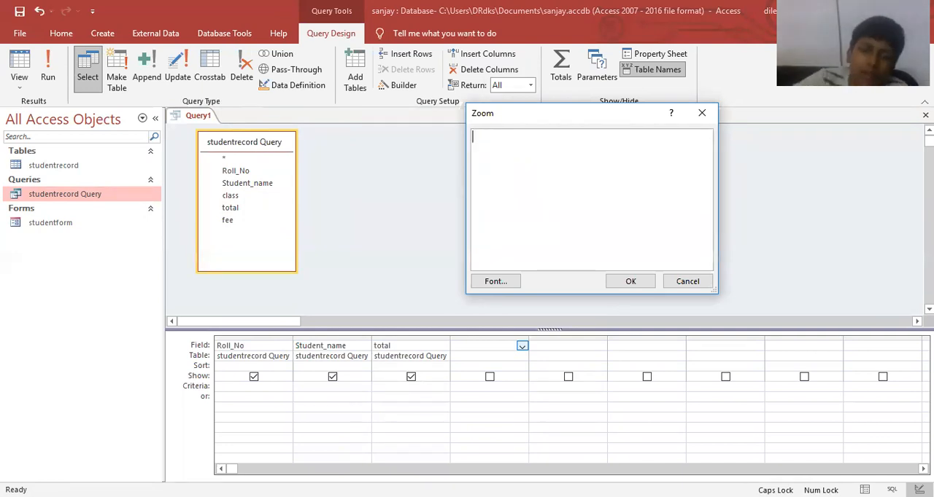
# Start the fourth column's expression with the field name RESULT followed by a colon.
pyautogui.write('RESYKT')
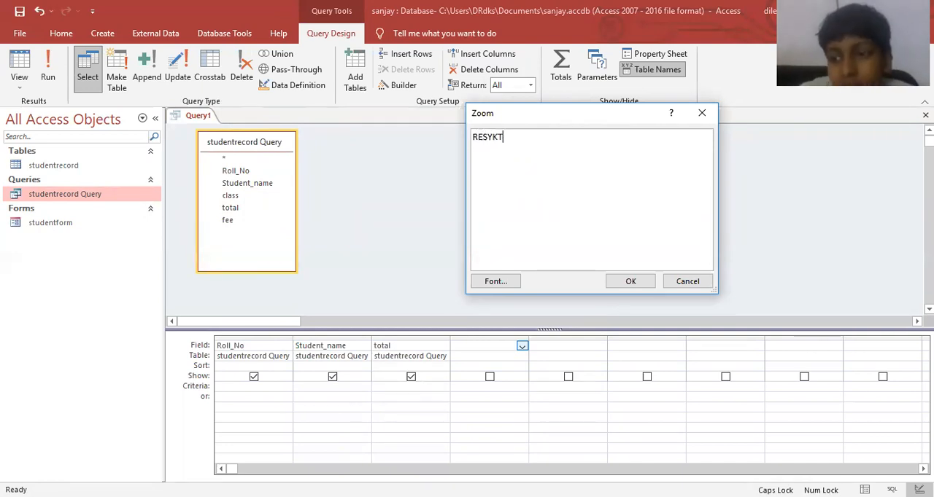
pyautogui.press('BackSpace')
pyautogui.press('BackSpace')
pyautogui.press('BackSpace')
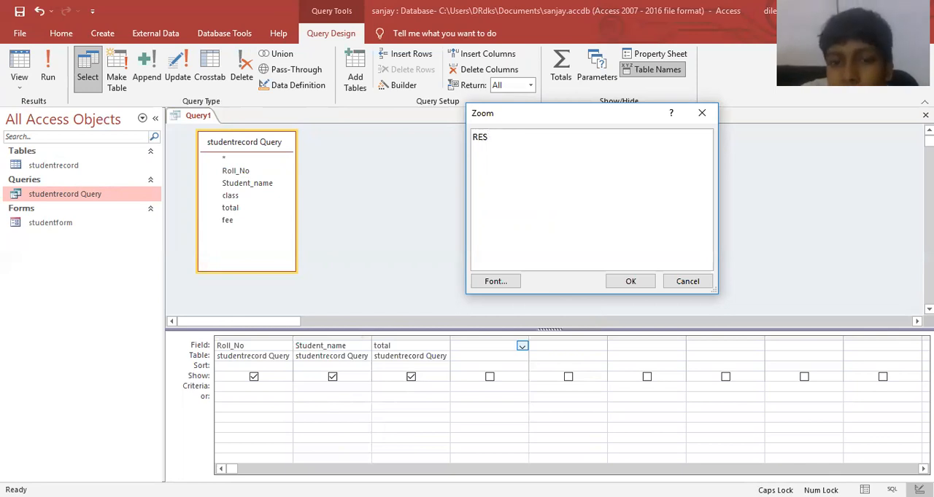
pyautogui.write('ULT')
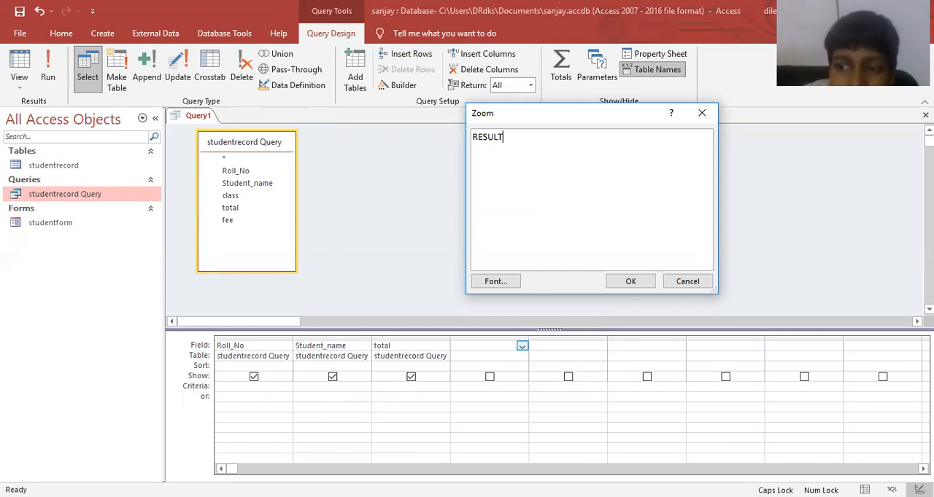
pyautogui.write(':')
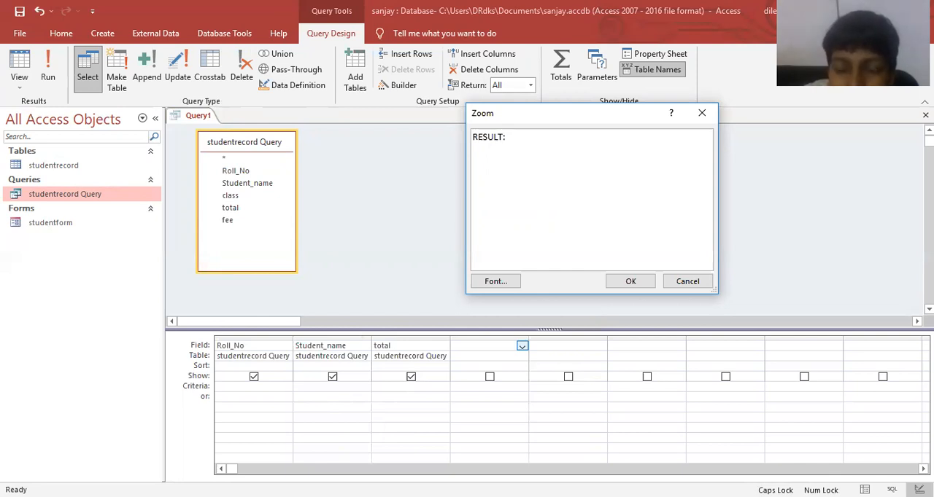
pyautogui.write('IIF(')
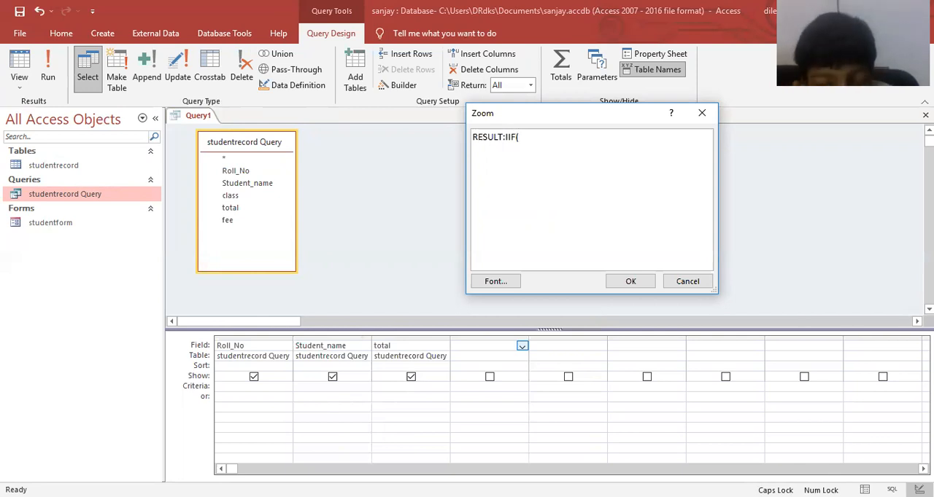
pyautogui.write('TOTAL')
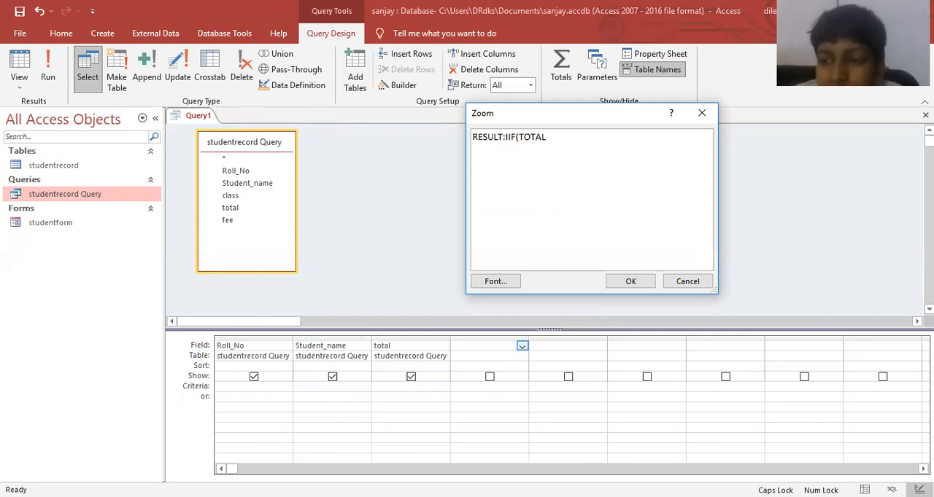
pyautogui.write('>=300,"')
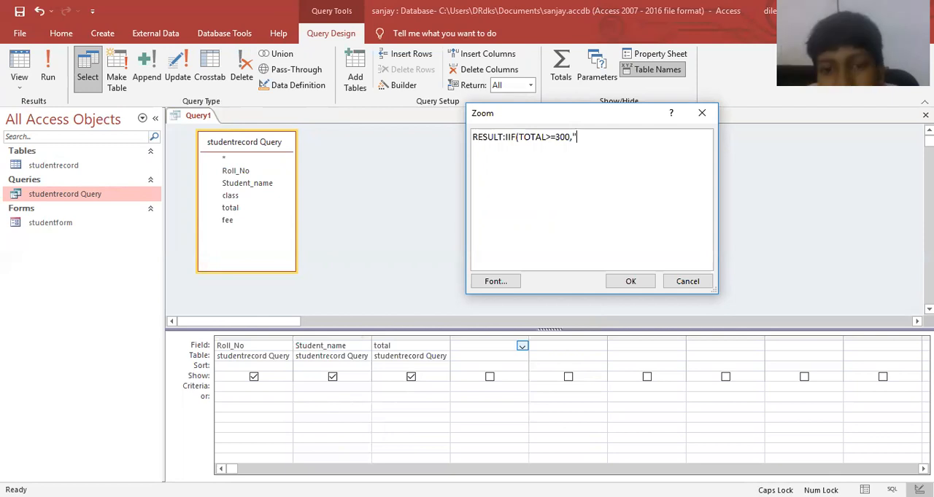
pyautogui.write('FURST DU\\')
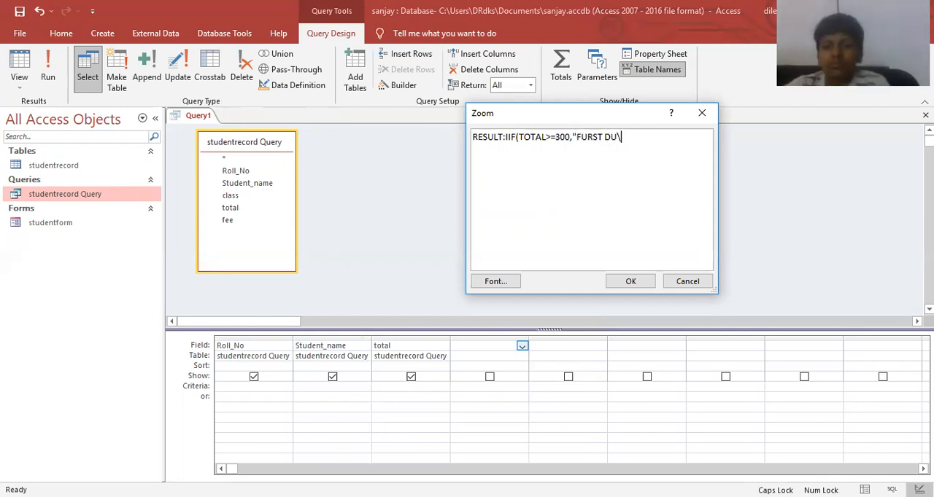
# Add the first condition to the RESULT expression as IIF(TOTAL>=300,"FIRST DIV", after the field name.
pyautogui.press('BackSpace')
pyautogui.press('BackSpace')
pyautogui.press('BackSpace')
pyautogui.press('BackSpace')
pyautogui.press('BackSpace')
pyautogui.press('BackSpace')
pyautogui.press('BackSpace')
pyautogui.press('BackSpace')
pyautogui.write('IRST DIV"')
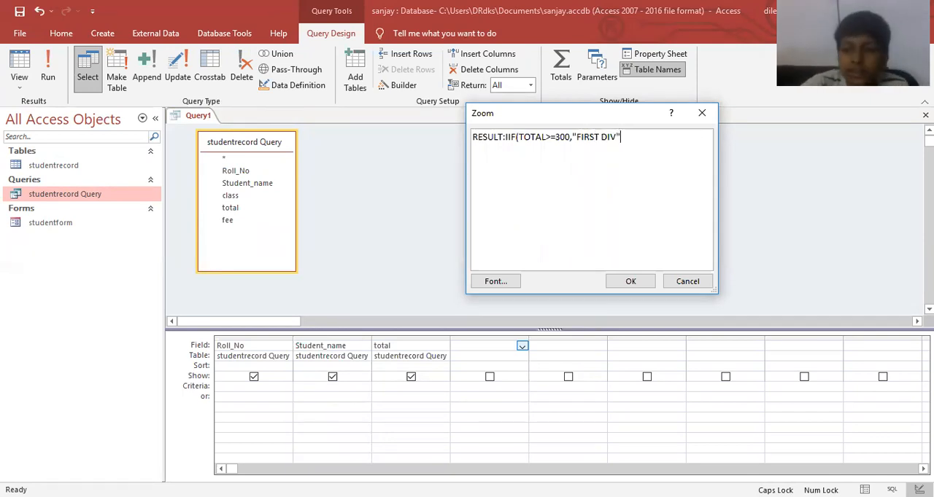
pyautogui.write(',IIIF(')
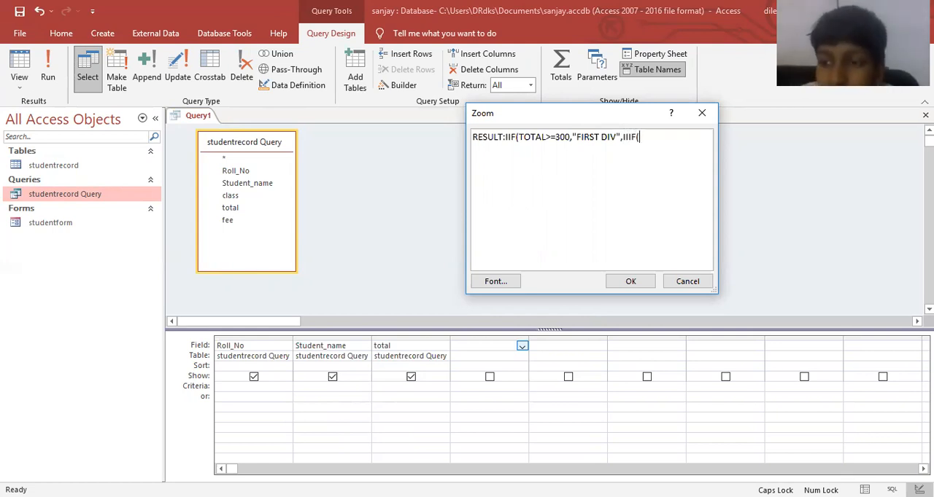
pyautogui.write('TOTAL')
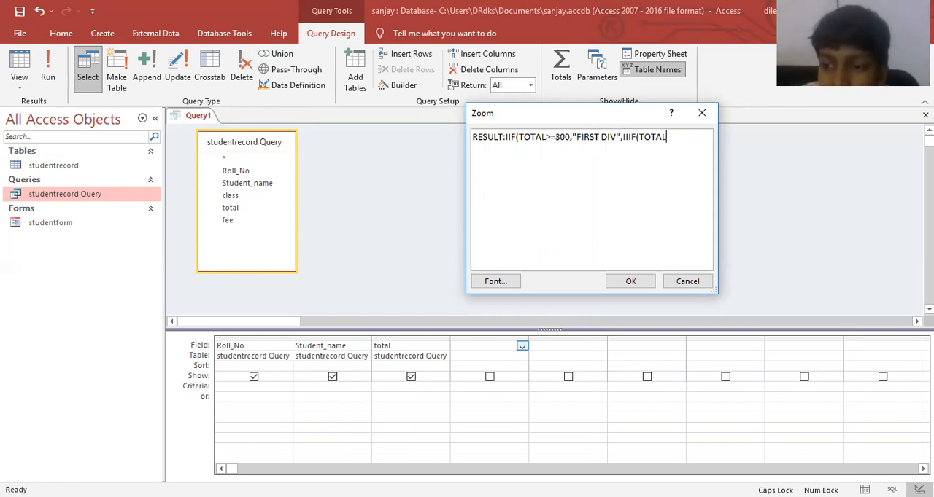
pyautogui.write('>=25')
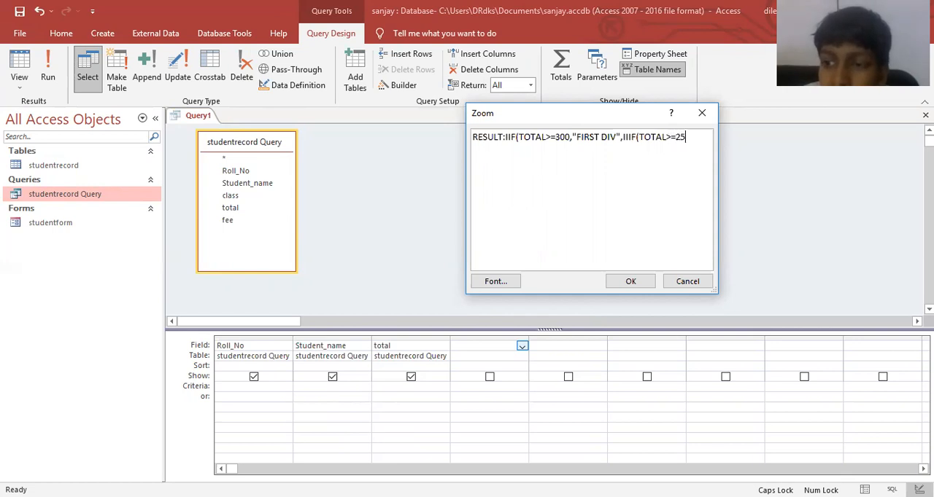
pyautogui.write('0,"S')
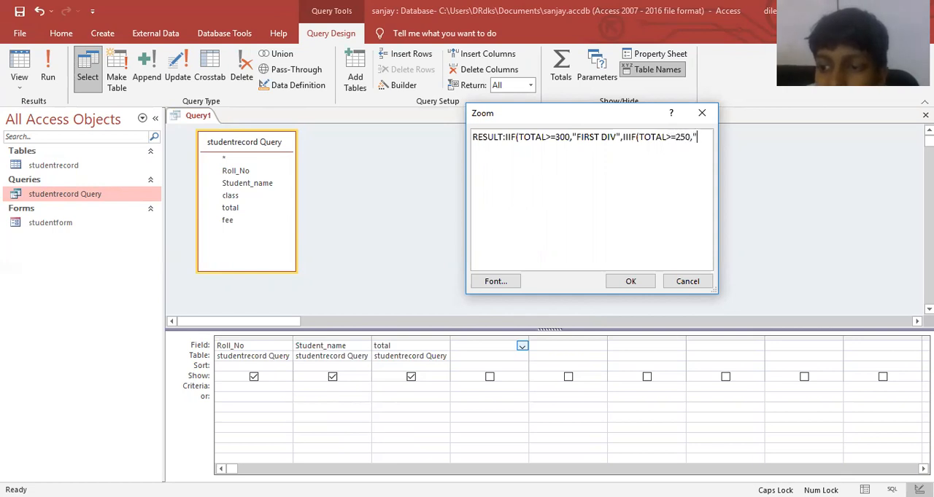
pyautogui.write('ECOND DIV')
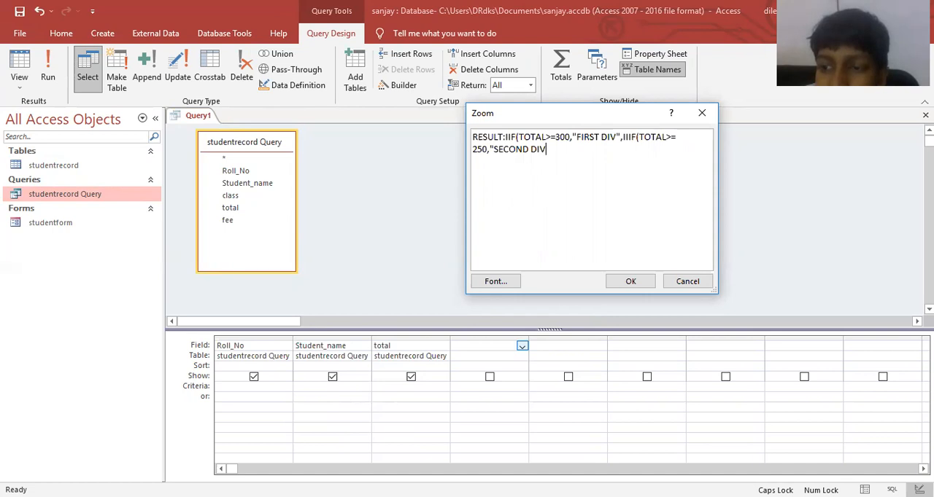
pyautogui.write('",II')
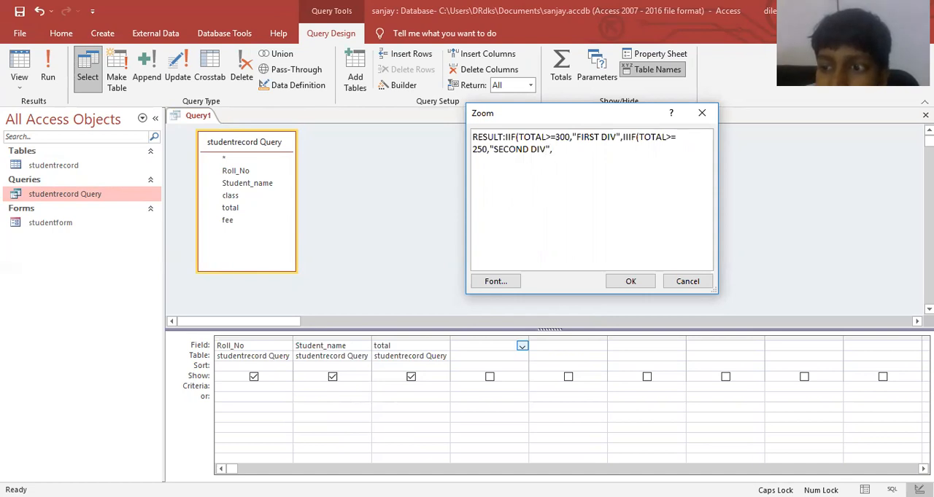
pyautogui.write('F(')
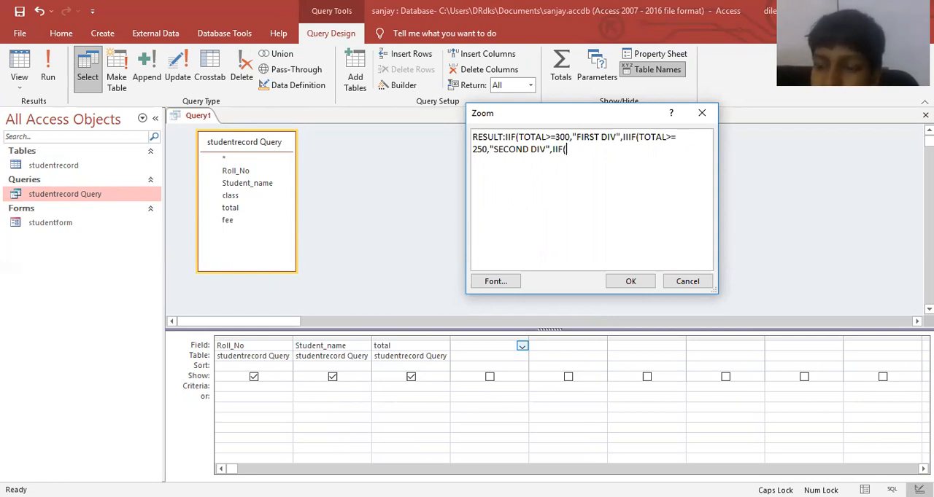
# Nest the third condition in the RESULT expression as ,IIF(TOTAL>=180,"THIRD DIV", after the second division.
pyautogui.write('TOTAL')
pyautogui.write('>=')
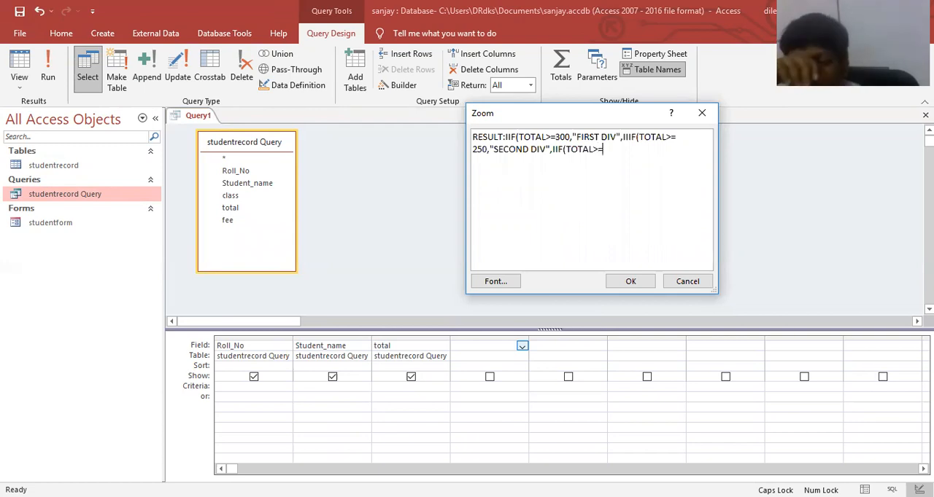
pyautogui.write('180')
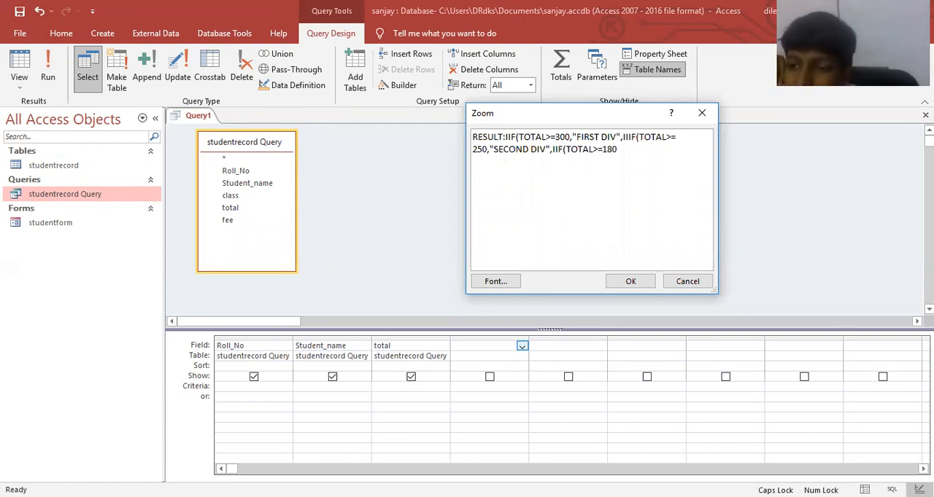
pyautogui.write(',"THRID')
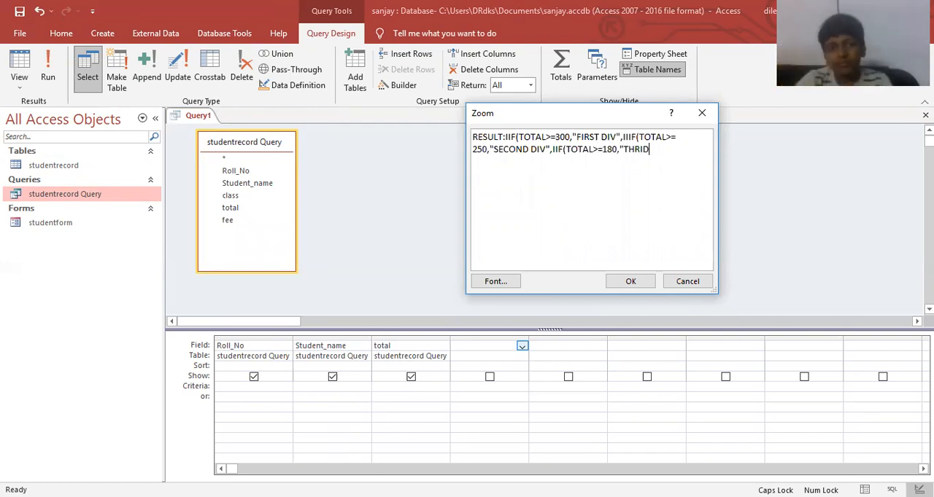
pyautogui.press('BackSpace')
pyautogui.press('BackSpace')
pyautogui.press('BackSpace')
pyautogui.write('IRD')
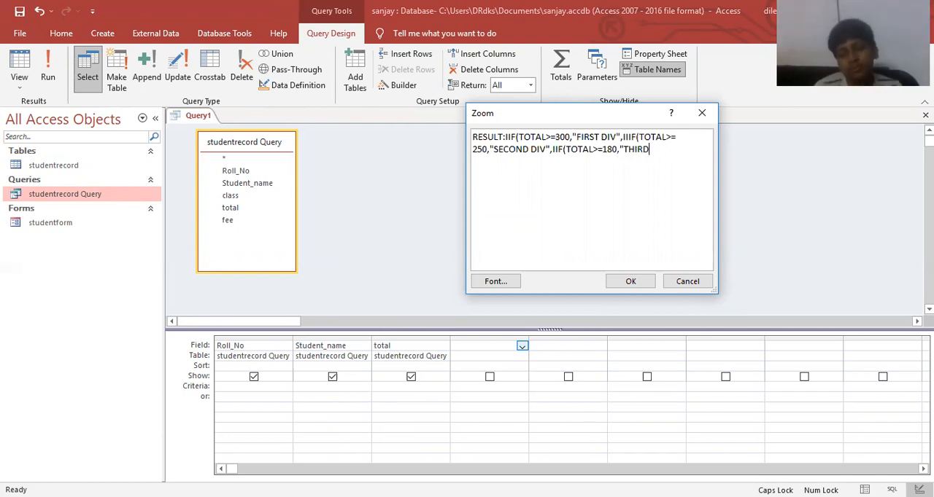
pyautogui.write(' DIV","')
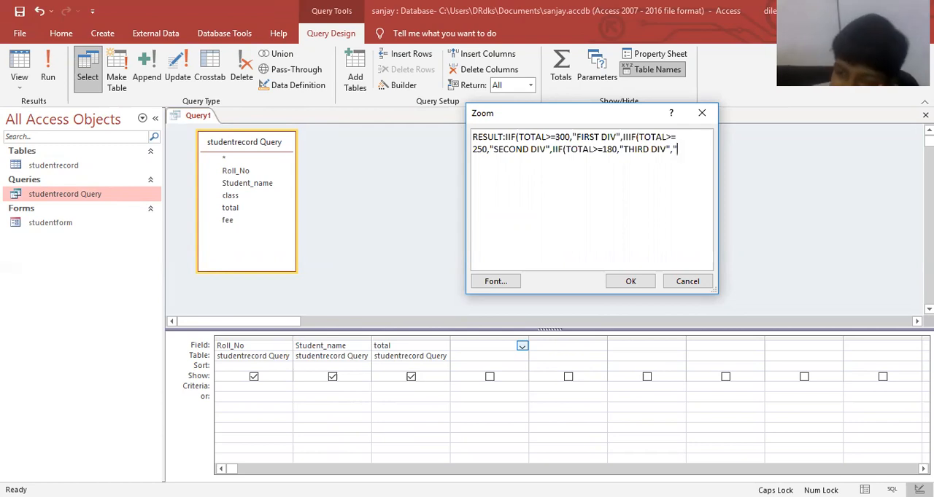
pyautogui.write('FAIL"')
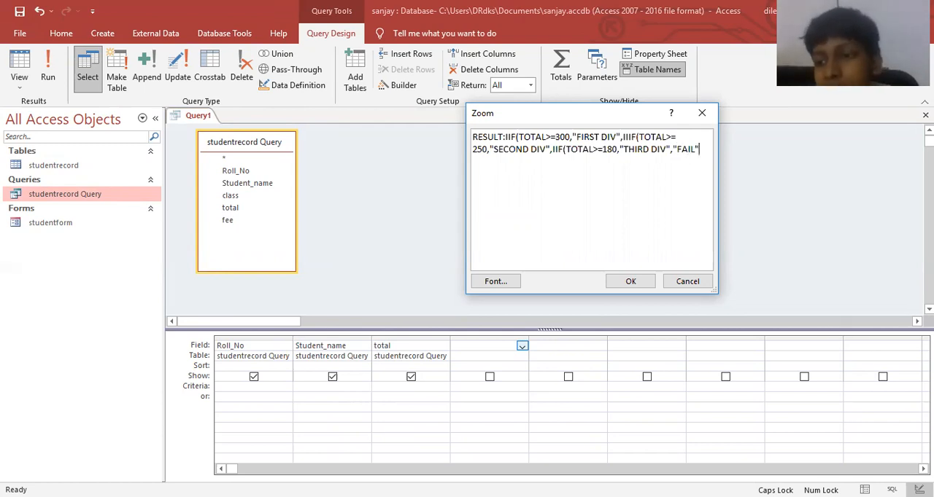
pyautogui.write(')))')
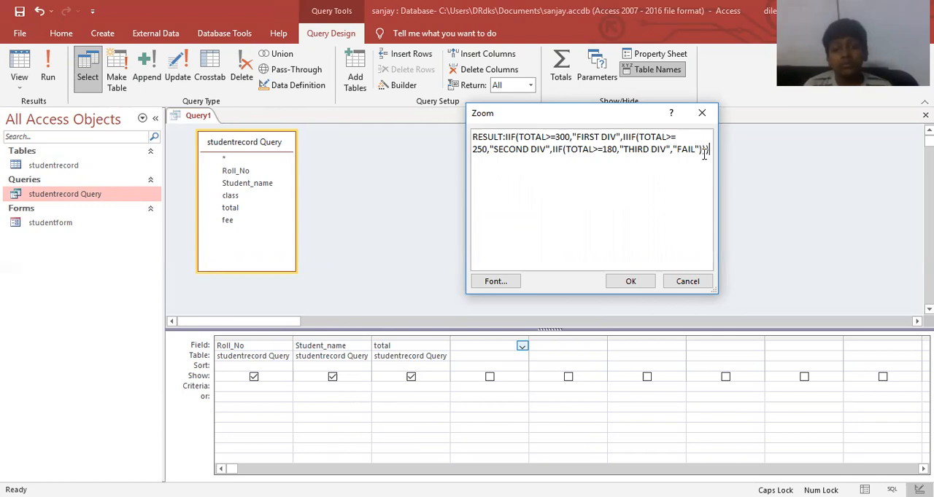
# Finish the RESULT expression with "FAIL" and three closing parentheses, and apply it to the fourth column.
pyautogui.click(630, 281)
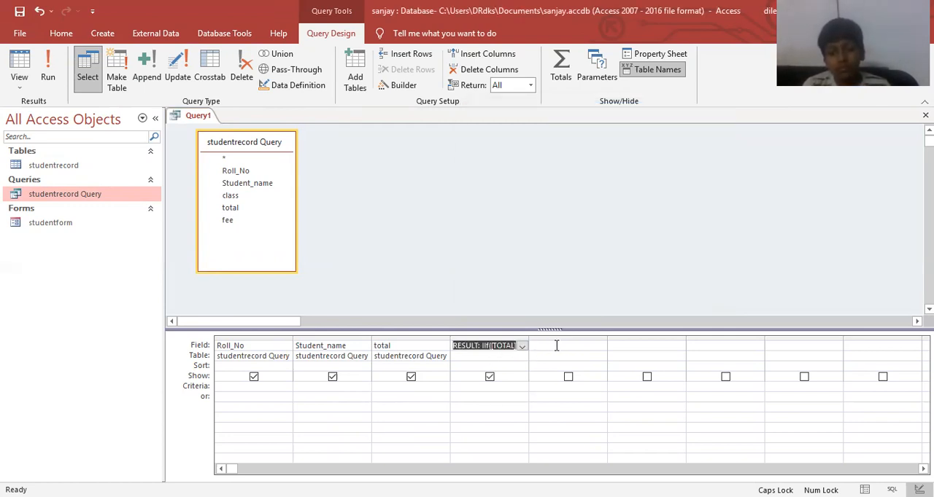
# Add a calculated field to the fifth column with the expression TOTAL:FEE*12.
pyautogui.click(556, 346)
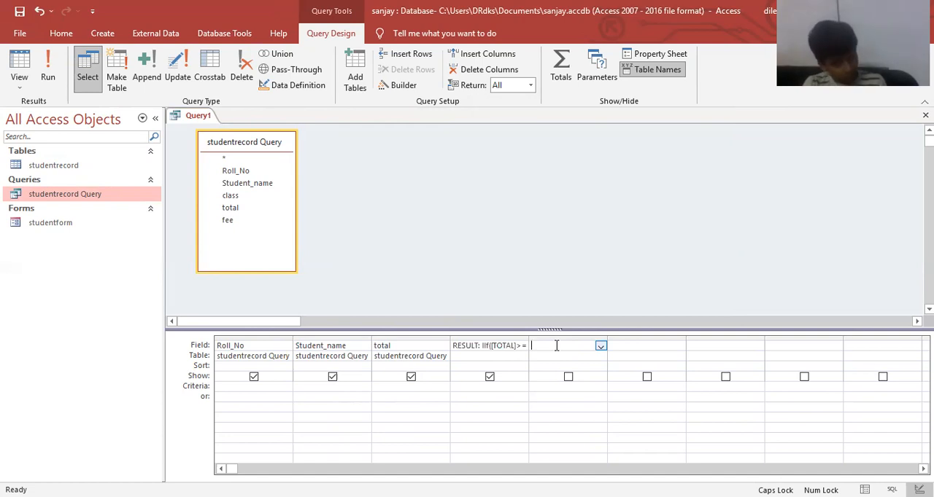
pyautogui.write('TOTAL:')
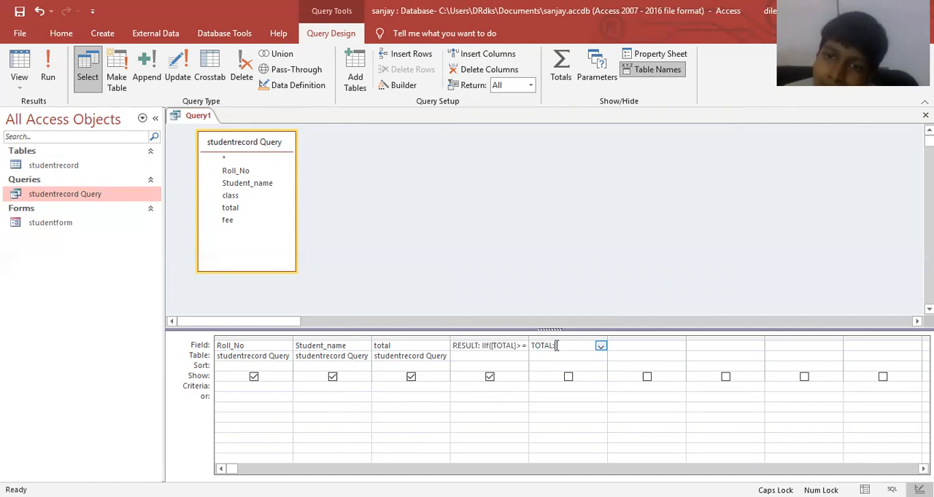
pyautogui.hotkey('shift', 'F2')
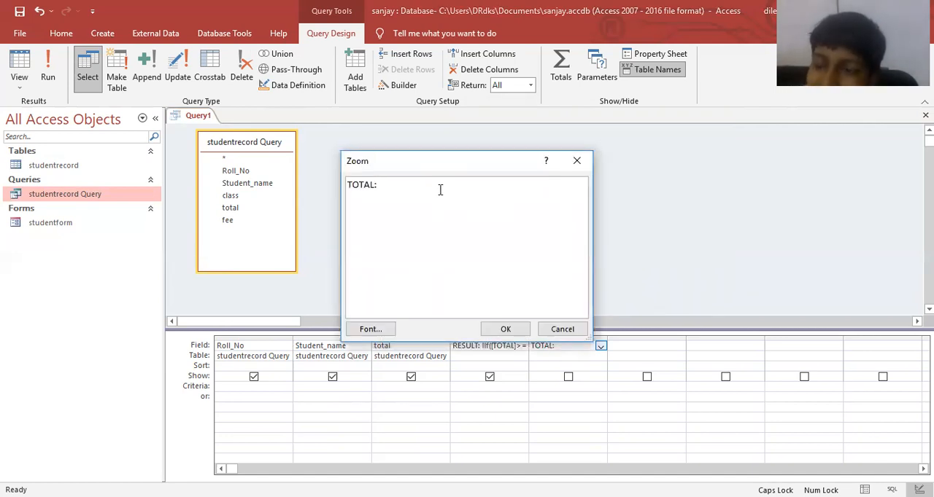
pyautogui.write('FEE*12')
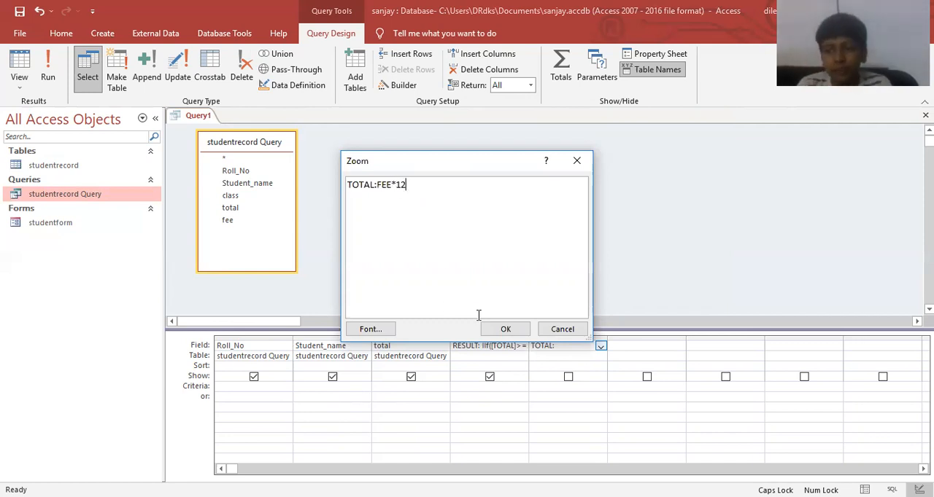
pyautogui.click(504, 330)
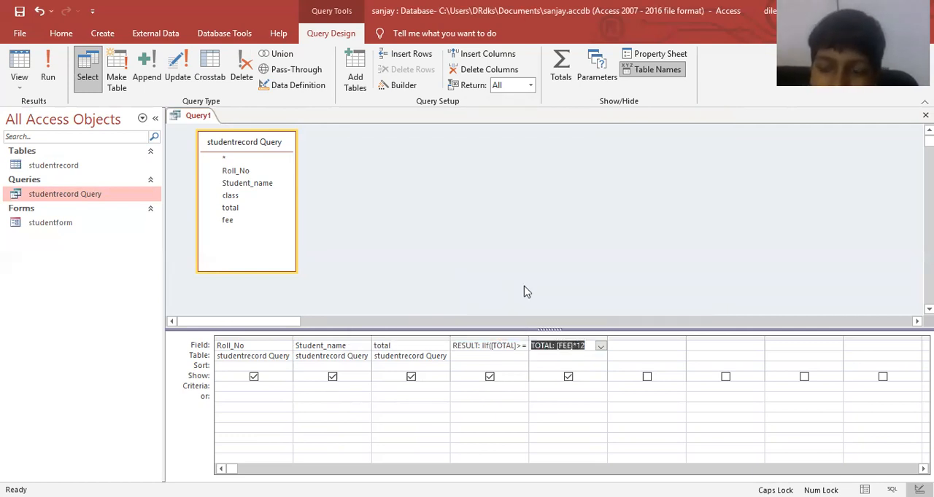
# Save the query under the name RESULT QUERY.
pyautogui.hotkey('ctrl', 's')
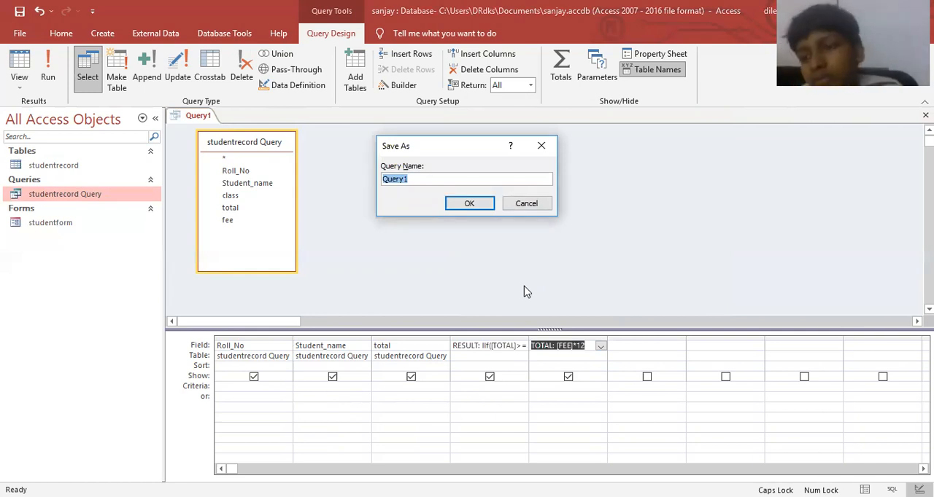
pyautogui.write('MYFIRS')
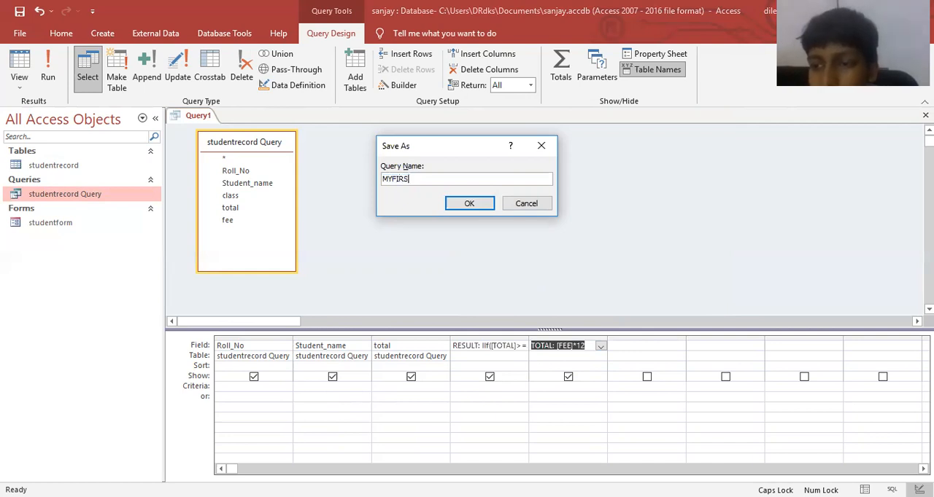
pyautogui.hotkey('ctrl', 'a')
pyautogui.press('BackSpace')
pyautogui.write('RESU')
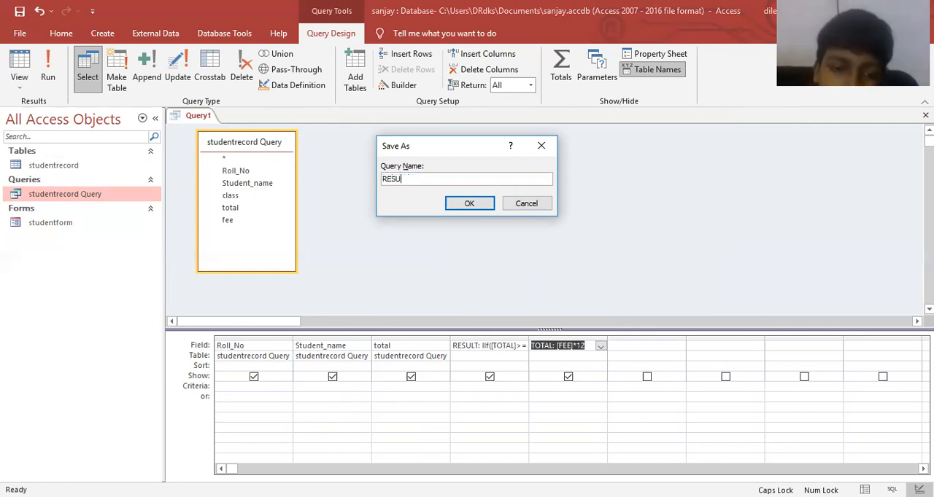
pyautogui.write('LT Q')
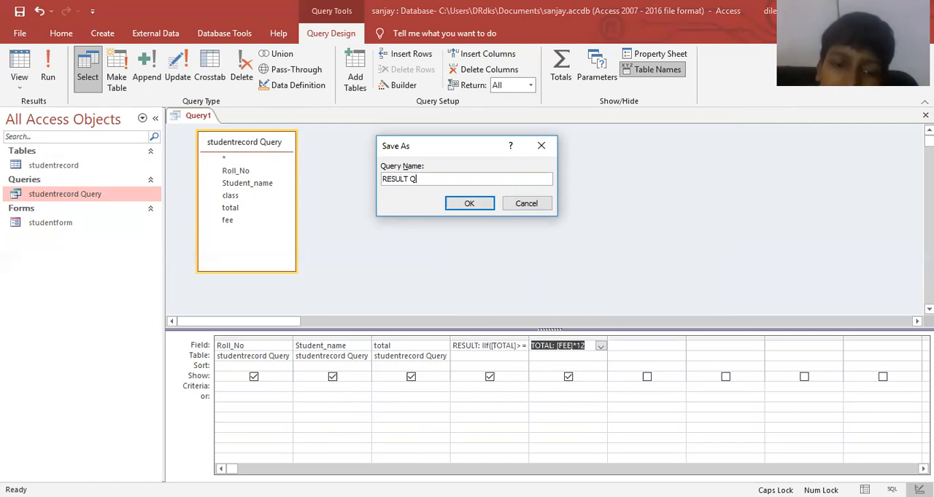
pyautogui.write('UERY')
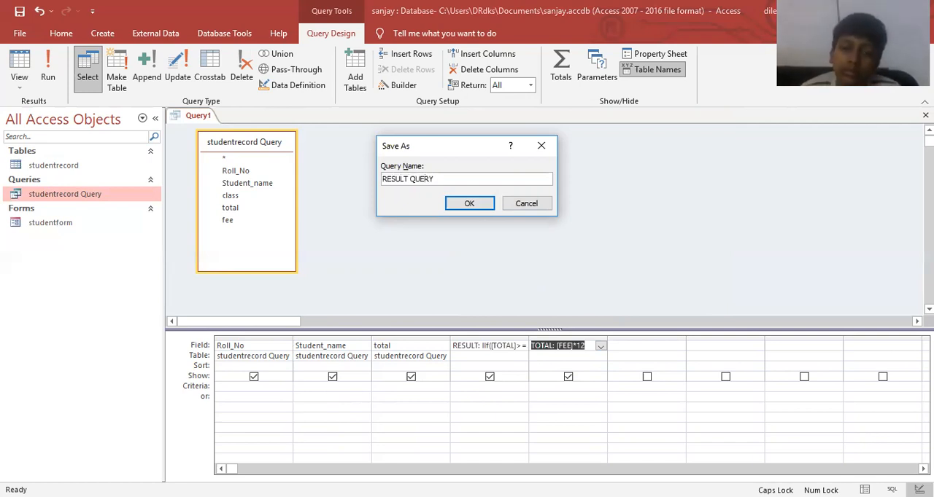
pyautogui.press('Return')
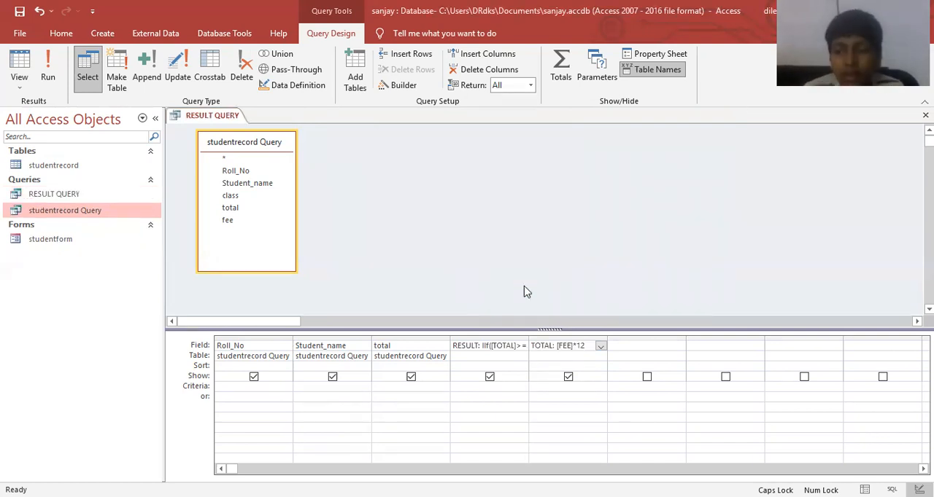
# Close the query design and try to run RESULT QUERY from the saved queries, dismissing the alerts.
pyautogui.hotkey('ctrl', 'w')
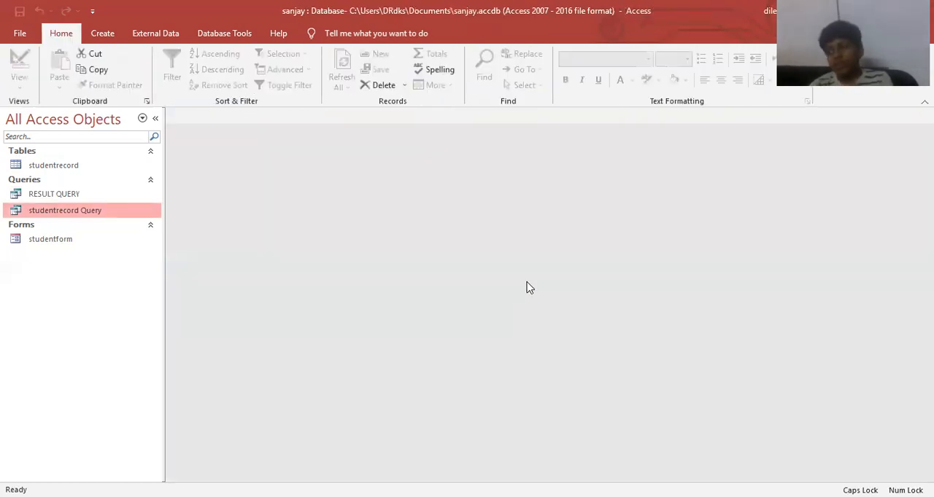
pyautogui.doubleClick(73, 194)
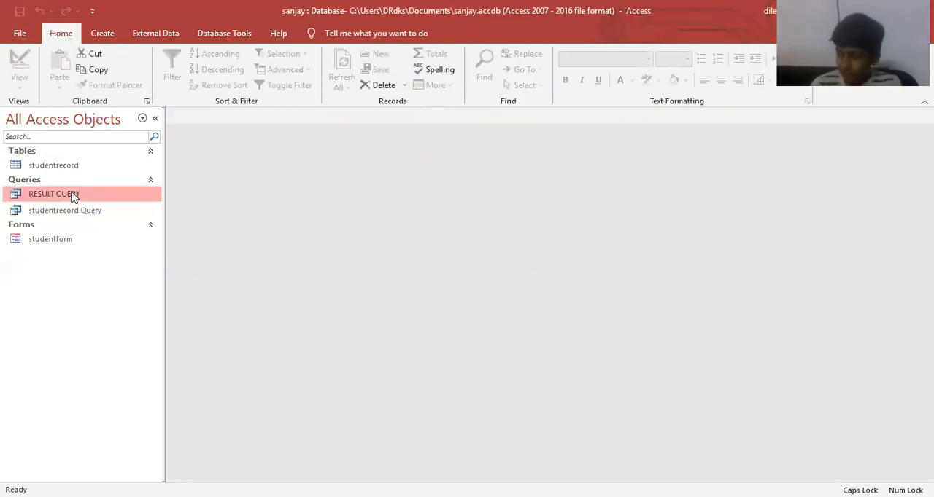
pyautogui.click(448, 292)
pyautogui.press('Return')
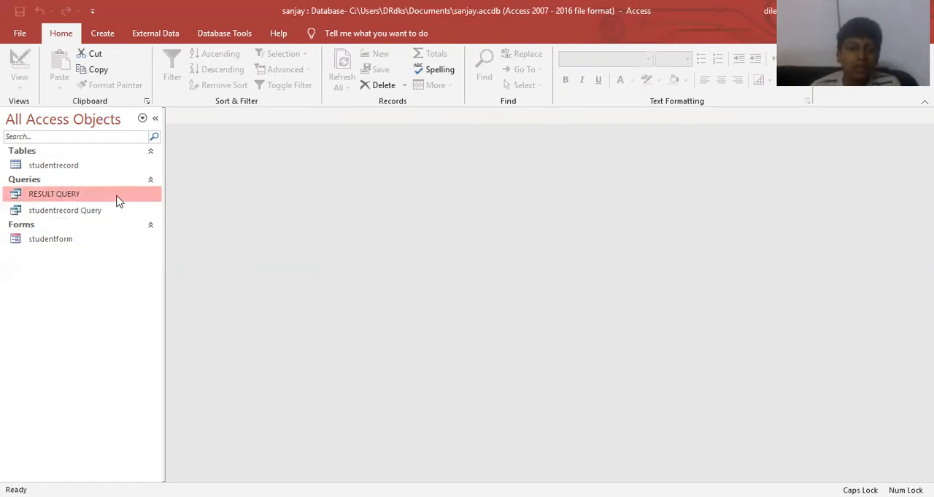
pyautogui.rightClick(118, 198)
pyautogui.click(146, 207)
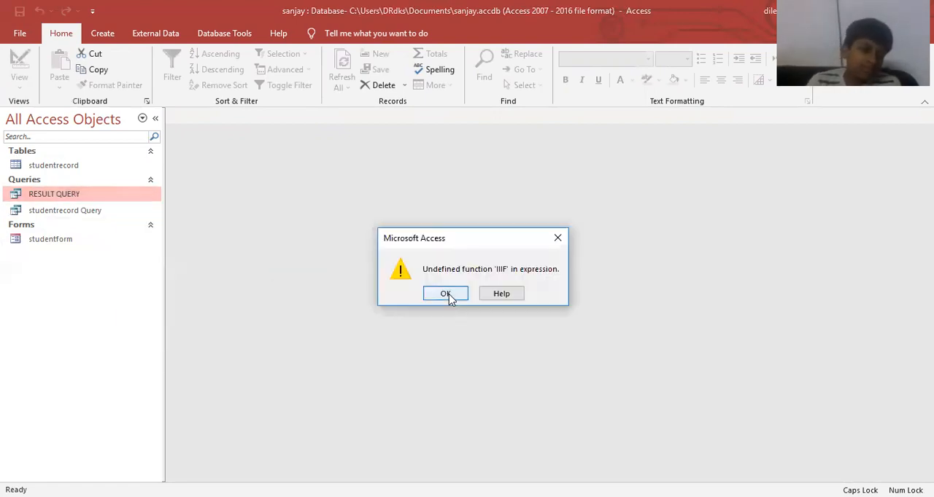
pyautogui.click(447, 293)
# Open RESULT QUERY in Design View and show the full RESULT expression in the Zoom box.
pyautogui.rightClick(105, 199)
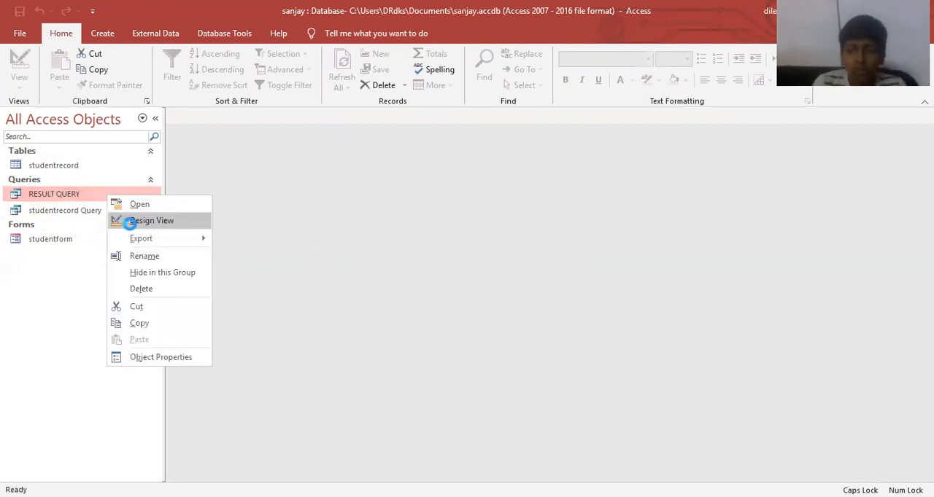
pyautogui.click(134, 220)
pyautogui.click(500, 334)
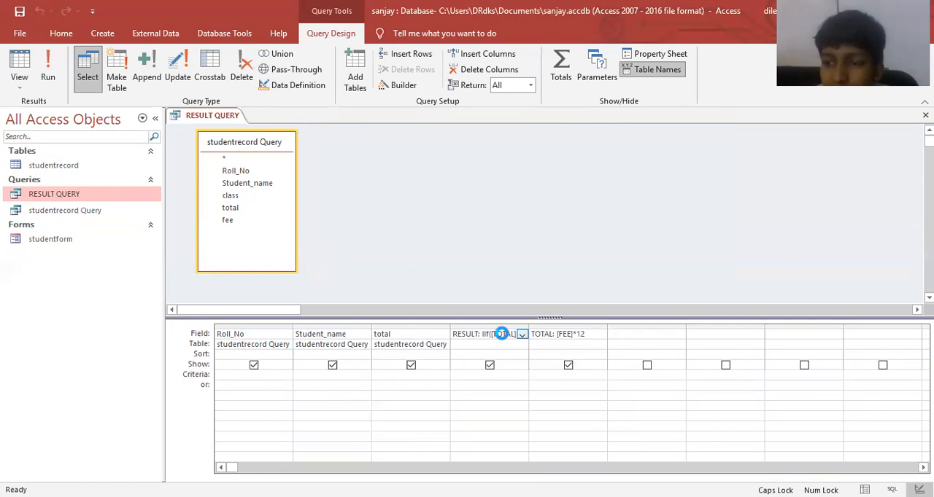
pyautogui.hotkey('shift', 'F2')
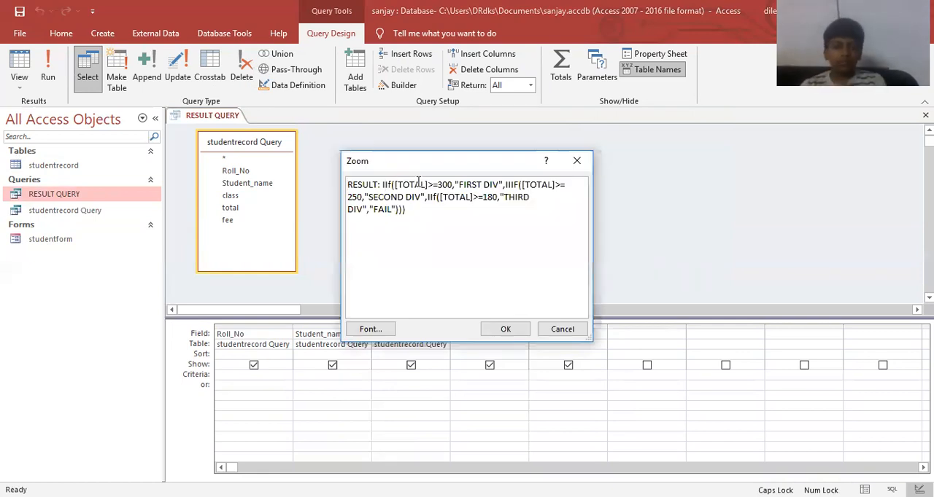
pyautogui.press('Delete')
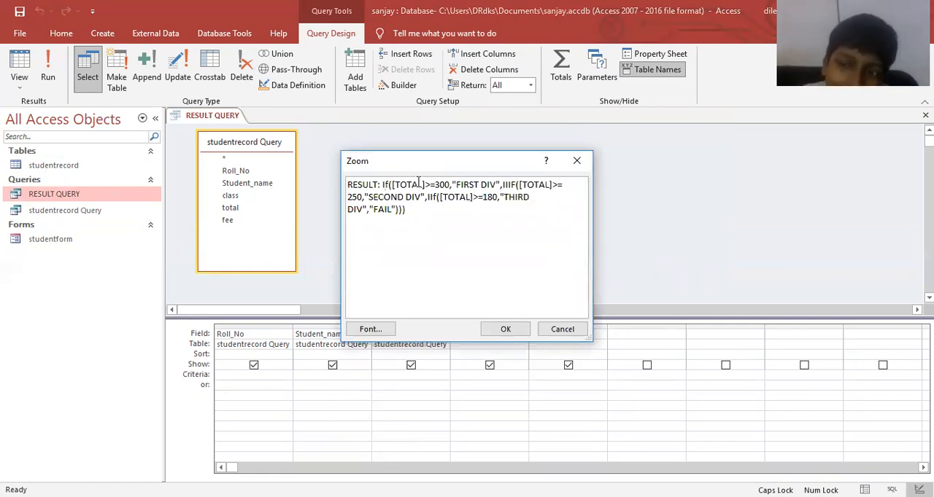
pyautogui.press('BackSpace')
pyautogui.write('I')
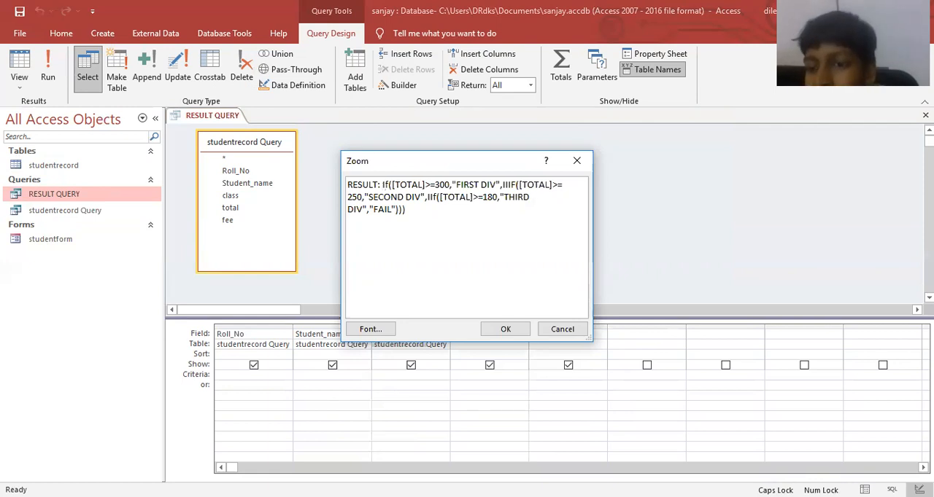
pyautogui.press('BackSpace')
pyautogui.press('capslock')
pyautogui.write('ii')
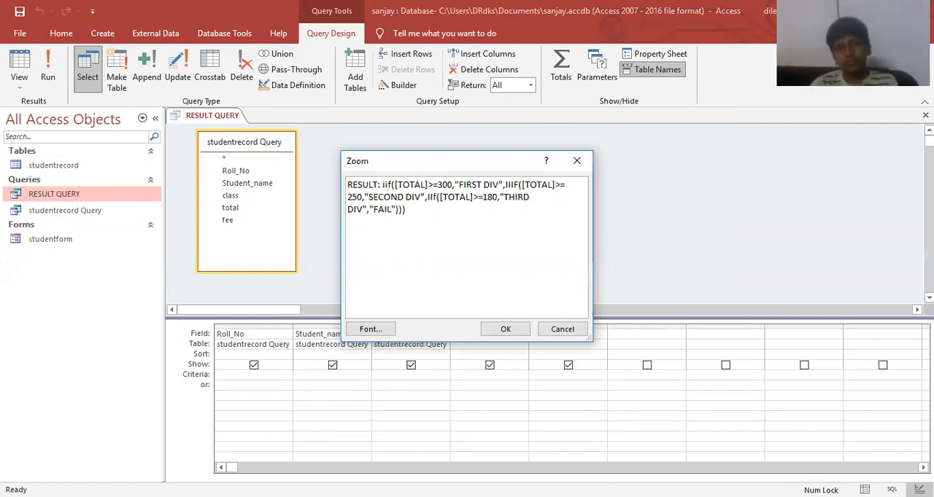
pyautogui.press('Right')
pyautogui.press('Right')
pyautogui.press('Right')
pyautogui.press('Right')
pyautogui.press('Right')
pyautogui.press('Right')
pyautogui.press('Right')
pyautogui.press('Right')
pyautogui.press('Right')
pyautogui.press('Right')
pyautogui.press('Right')
pyautogui.press('Right')
pyautogui.press('Right')
pyautogui.press('Right')
pyautogui.press('Right')
pyautogui.press('Right')
pyautogui.press('Right')
pyautogui.press('Right')
pyautogui.press('Right')
pyautogui.press('Right')
pyautogui.press('Right')
pyautogui.press('Right')
pyautogui.press('Right')
pyautogui.press('Right')
pyautogui.press('Right')
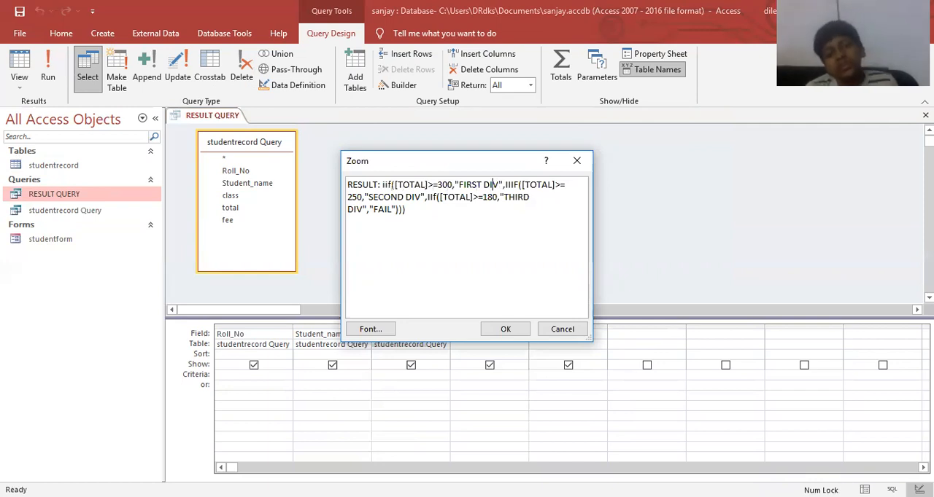
pyautogui.press('Left')
pyautogui.press('Left')
pyautogui.press('Left')
pyautogui.press('Left')
pyautogui.press('Left')
pyautogui.press('Left')
pyautogui.press('Left')
pyautogui.press('Left')
pyautogui.press('Left')
pyautogui.press('Left')
pyautogui.press('Left')
pyautogui.press('Left')
pyautogui.press('BackSpace')
pyautogui.press('BackSpace')
pyautogui.write('ii')
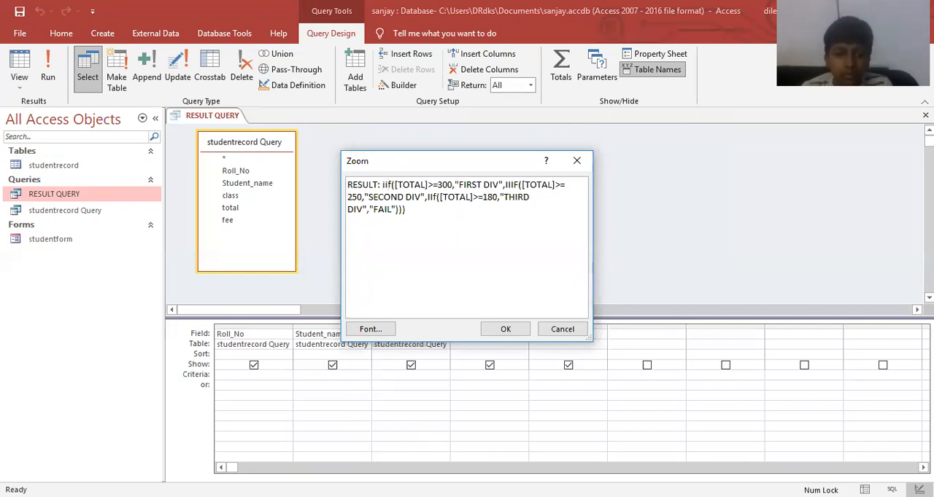
pyautogui.press('BackSpace')
pyautogui.press('BackSpace')
pyautogui.press('capslock')
pyautogui.write('II')
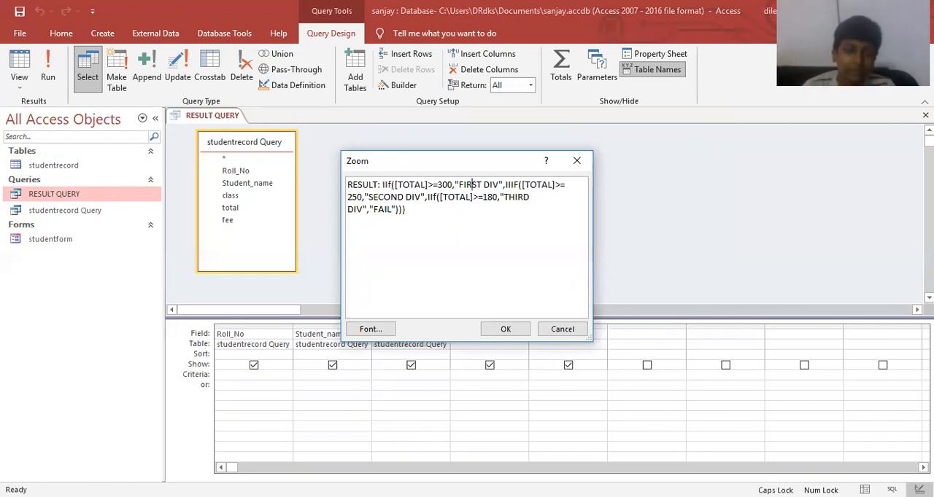
# Correct the function name in the RESULT expression's second condition to IIF, apply the expression, and close the query.
pyautogui.press('Delete')
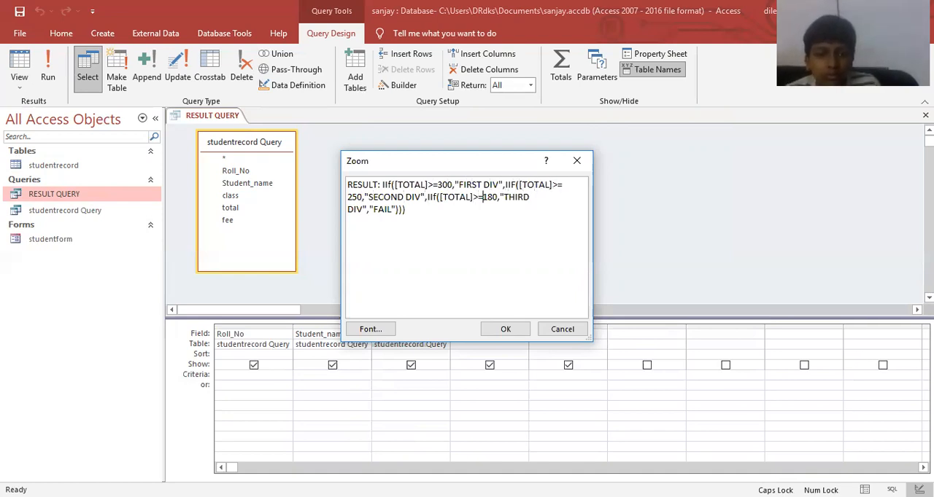
pyautogui.hotkey('ctrl', 'Return')
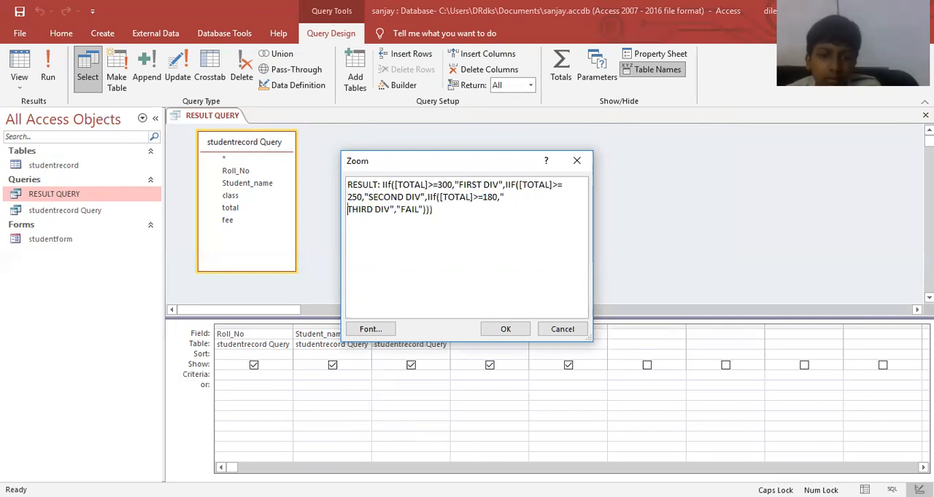
pyautogui.press('BackSpace')
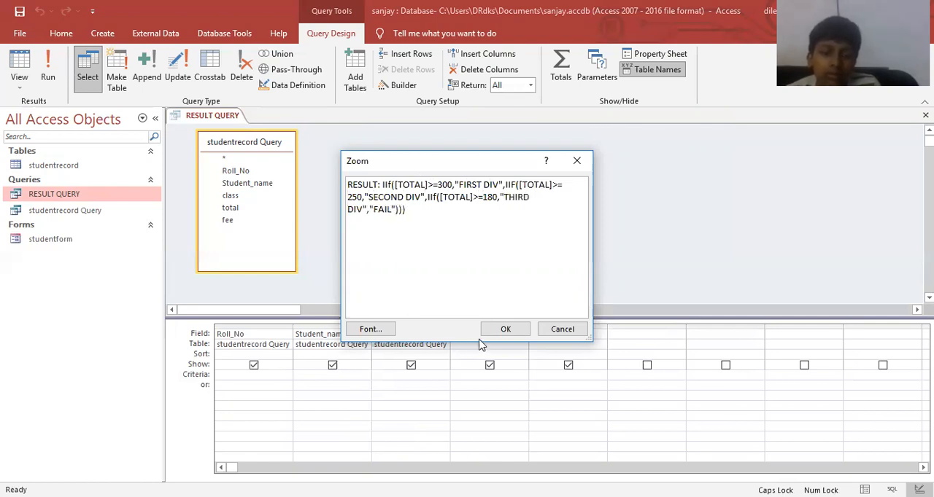
pyautogui.click(505, 329)
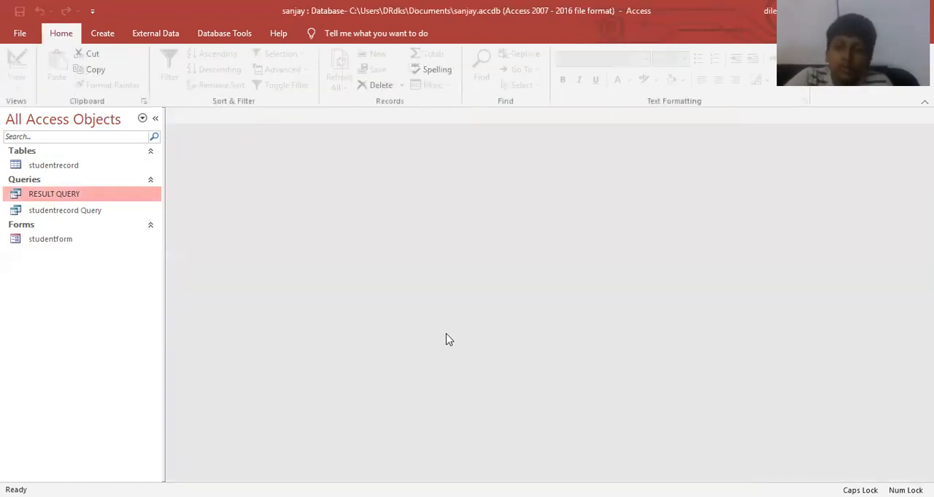
# Run RESULT QUERY and widen the TOTAL, RESULT, studentrecord Query.TOTAL and Roll_No columns in the datasheet.
pyautogui.doubleClick(104, 197)
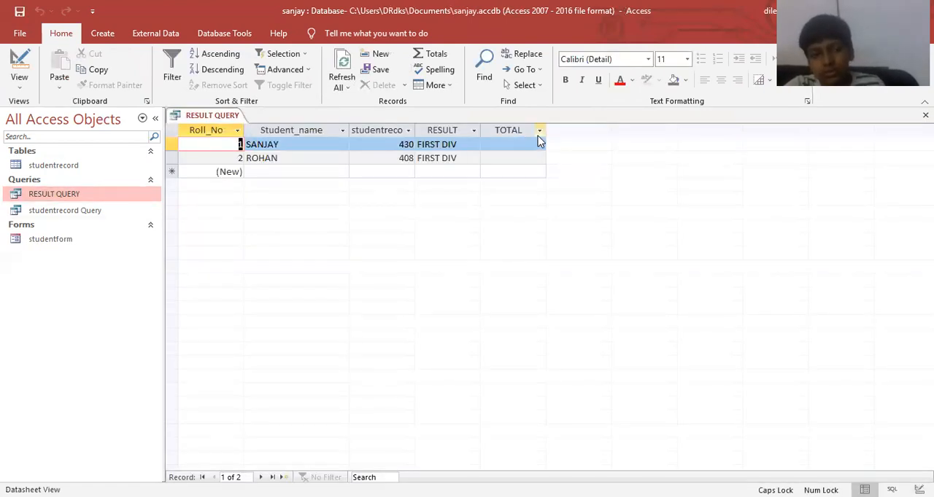
pyautogui.moveTo(546, 127); pyautogui.dragTo(576, 127)
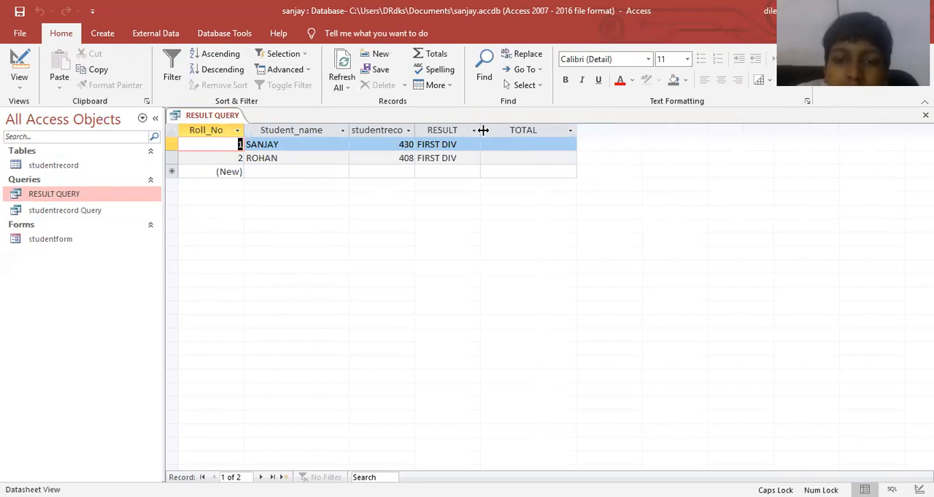
pyautogui.moveTo(480, 130); pyautogui.dragTo(500, 131)
pyautogui.moveTo(414, 129); pyautogui.dragTo(506, 129)
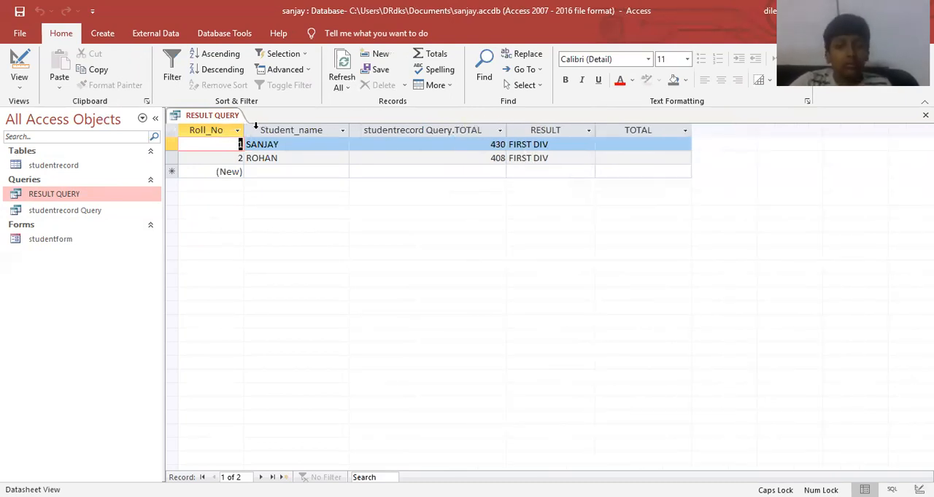
pyautogui.moveTo(243, 129); pyautogui.dragTo(299, 130)
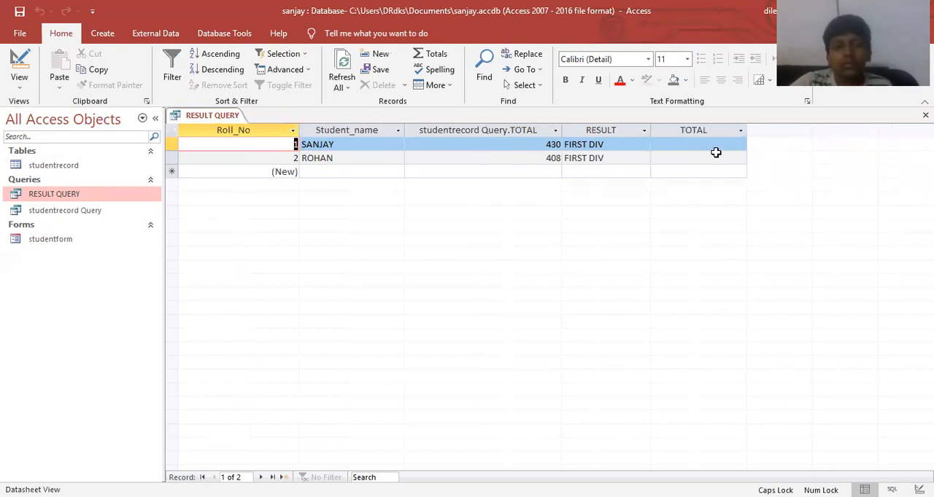
# Check the first record's TOTAL cell, and close RESULT QUERY with its layout changes saved.
pyautogui.click(717, 149)
pyautogui.click(717, 152)
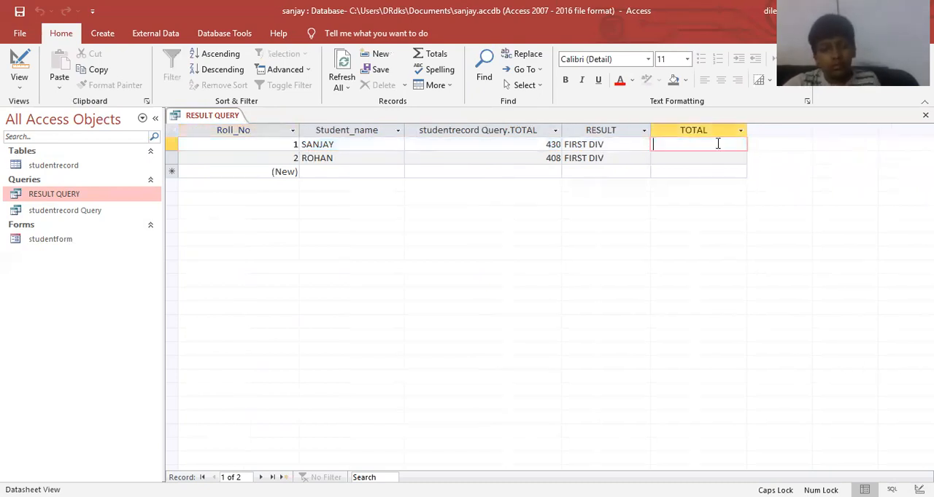
pyautogui.hotkey('ctrl', 'w')
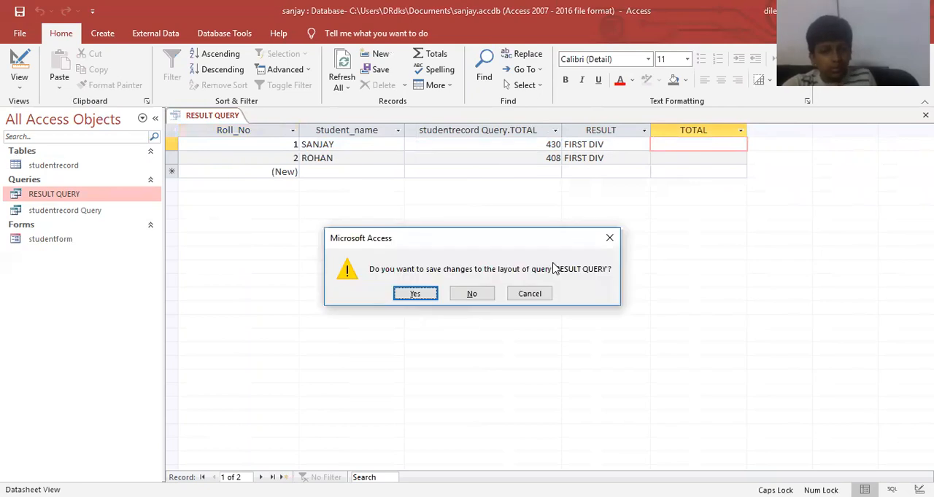
pyautogui.click(416, 290)
# Rename the fifth column's calculated field to TOTAL_FEE in the design of RESULT QUERY, keeping [FEE]*12, and close the query.
pyautogui.rightClick(109, 199)
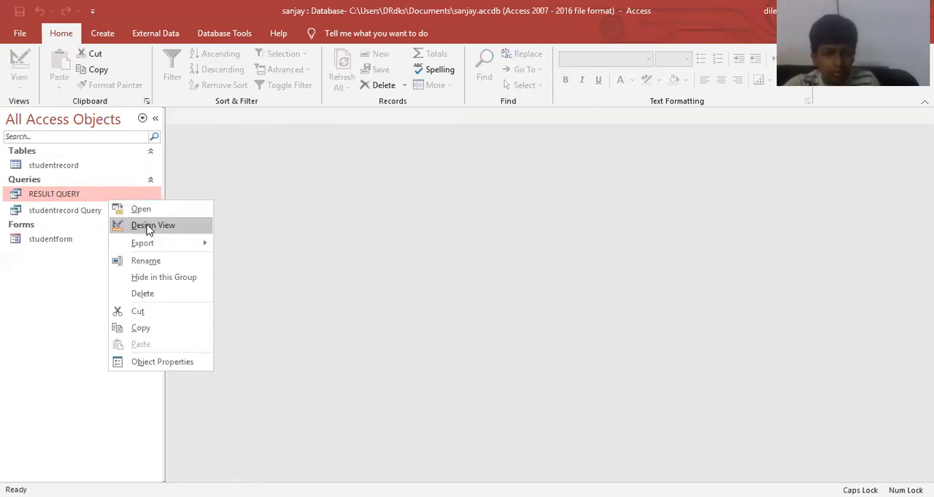
pyautogui.click(148, 226)
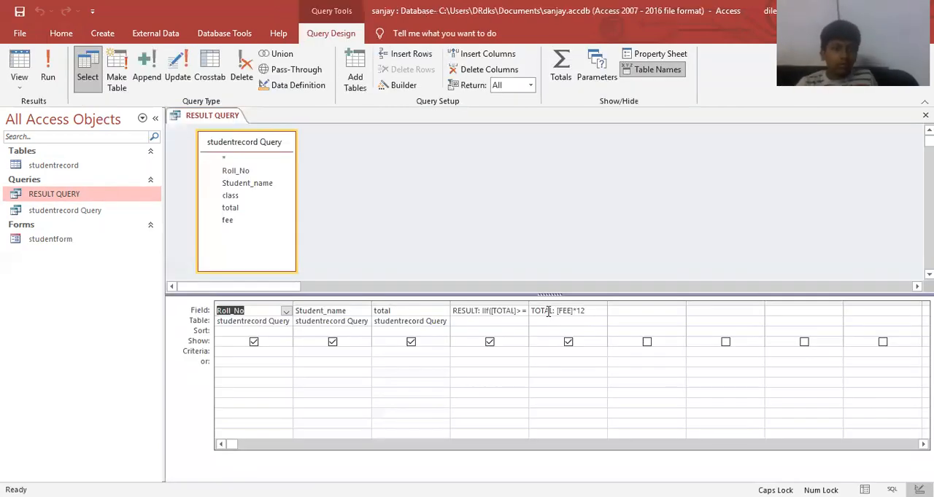
pyautogui.click(550, 311)
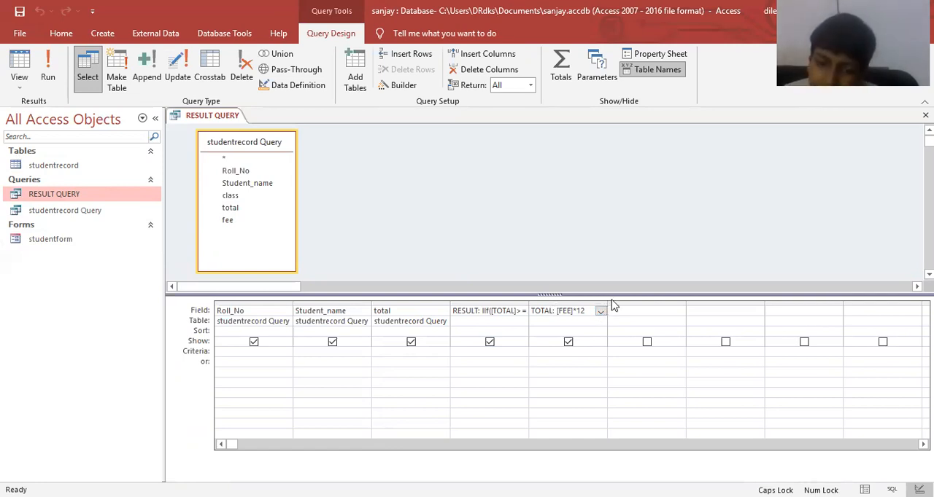
pyautogui.write('GRR')
pyautogui.press('BackSpace')
pyautogui.press('BackSpace')
pyautogui.press('BackSpace')
pyautogui.write('_FEE')
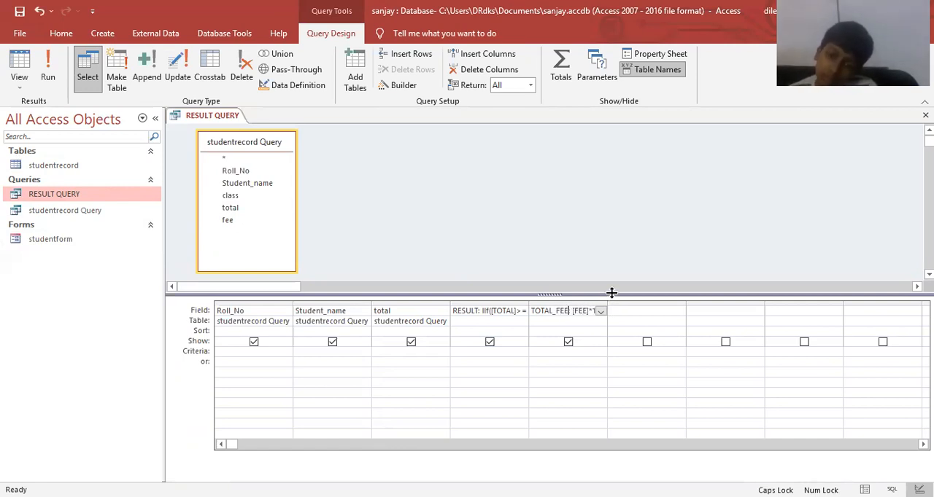
pyautogui.hotkey('shift', 'F2')
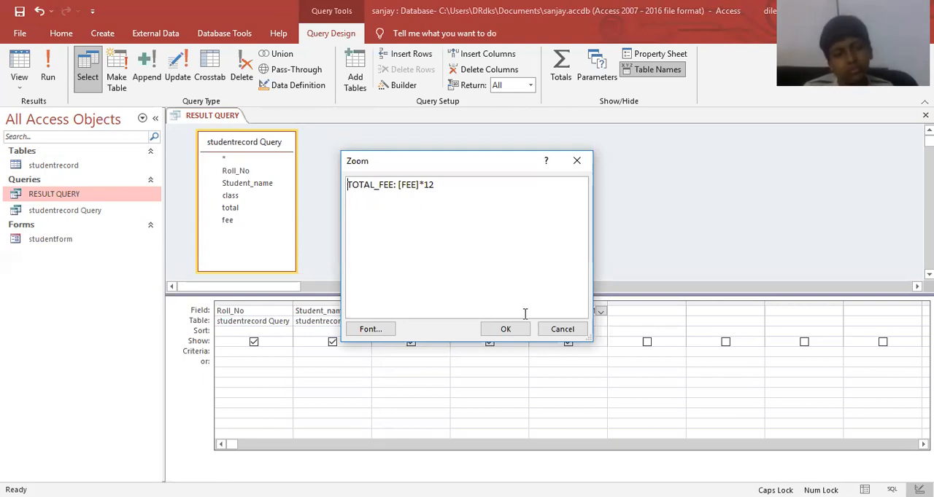
pyautogui.click(505, 330)
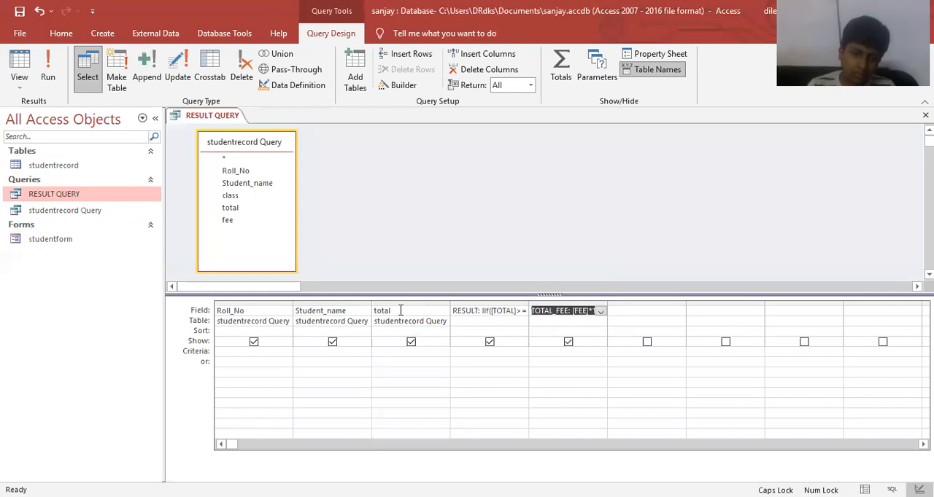
pyautogui.click(397, 311)
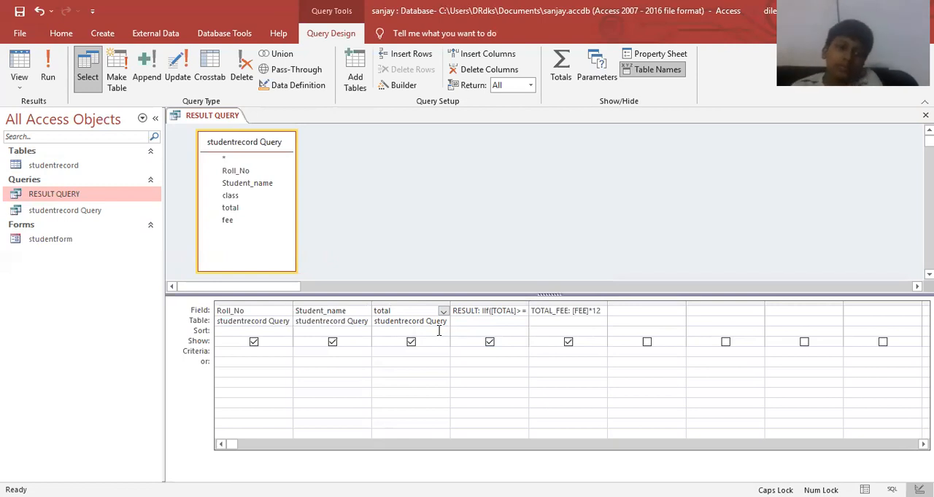
pyautogui.hotkey('ctrl', 'w')
# Run RESULT QUERY, adjust the TOTAL_FEE and total column widths in the datasheet, and close it with the layout changes saved.
pyautogui.doubleClick(79, 199)
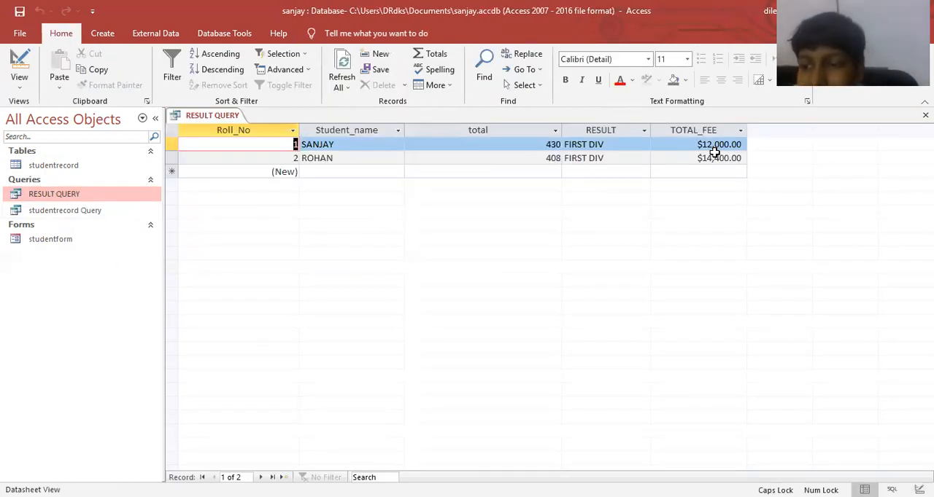
pyautogui.moveTo(745, 130); pyautogui.dragTo(760, 130)
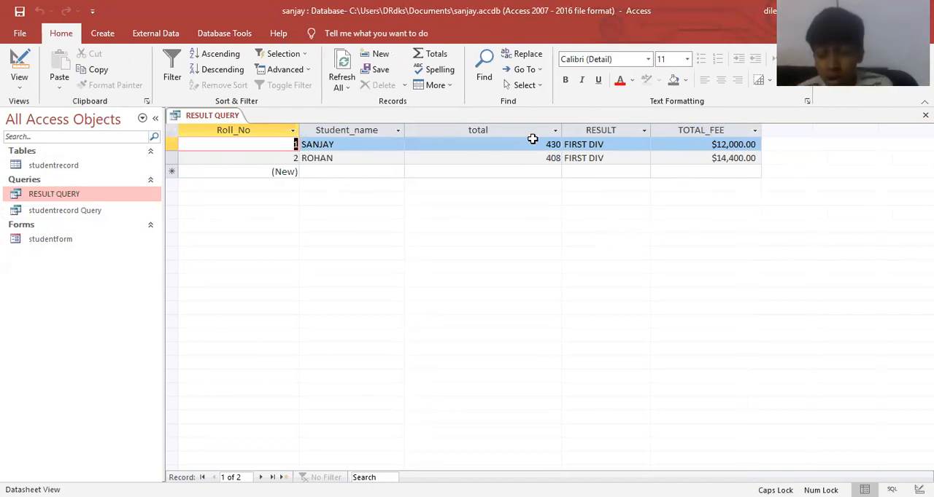
pyautogui.doubleClick(561, 130)
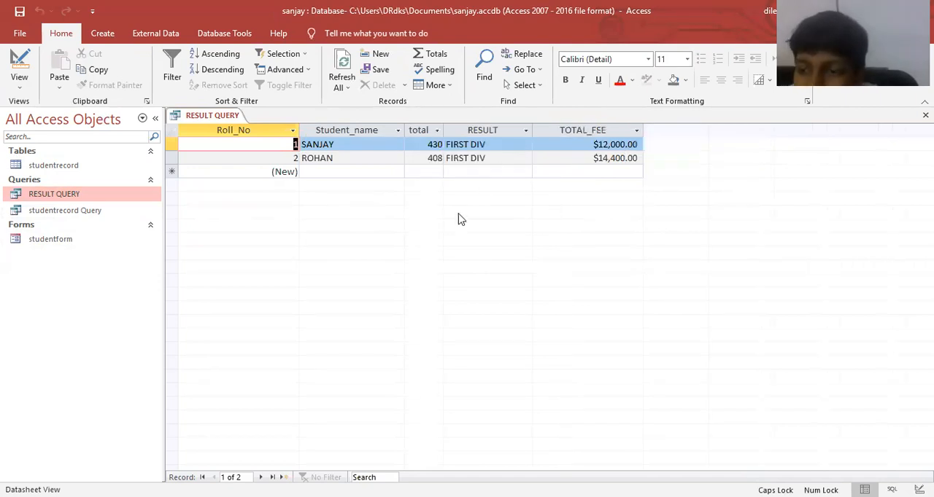
pyautogui.moveTo(442, 129); pyautogui.dragTo(474, 130)
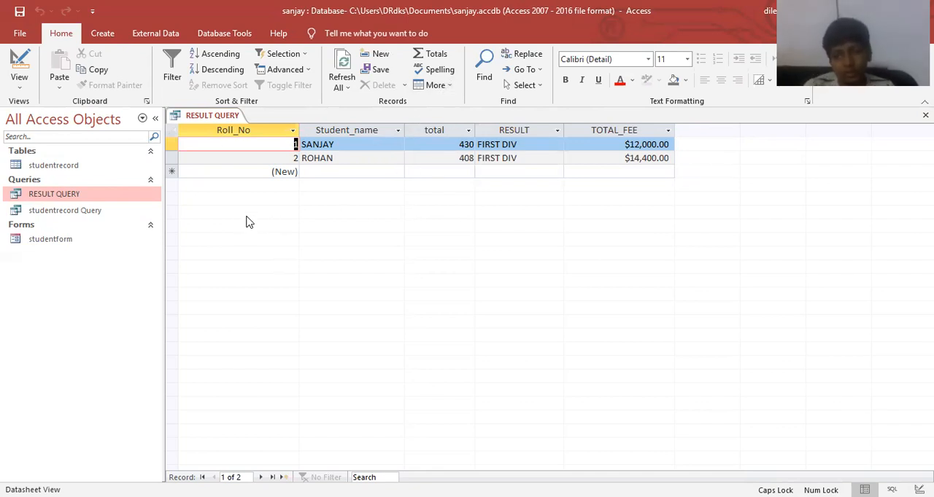
pyautogui.hotkey('ctrl', 'w')
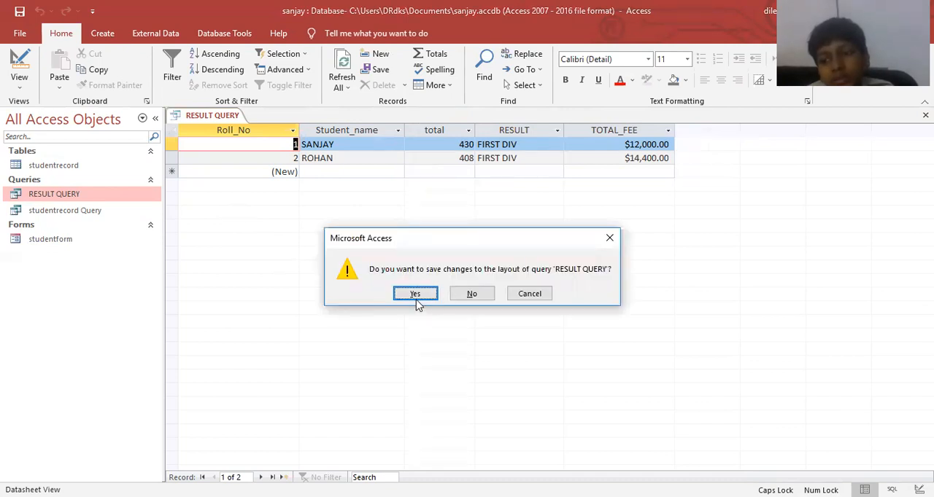
pyautogui.click(415, 295)
# Open the studentrecord table's design and enter "WINDOWS+R" followed by a wide gap and "MSACCESS" as the english field's description.
pyautogui.rightClick(83, 173)
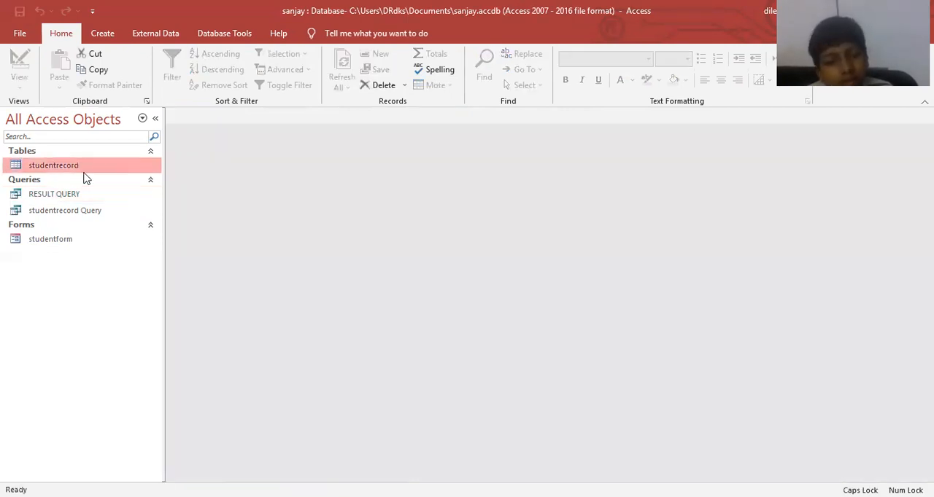
pyautogui.click(123, 197)
pyautogui.click(480, 207)
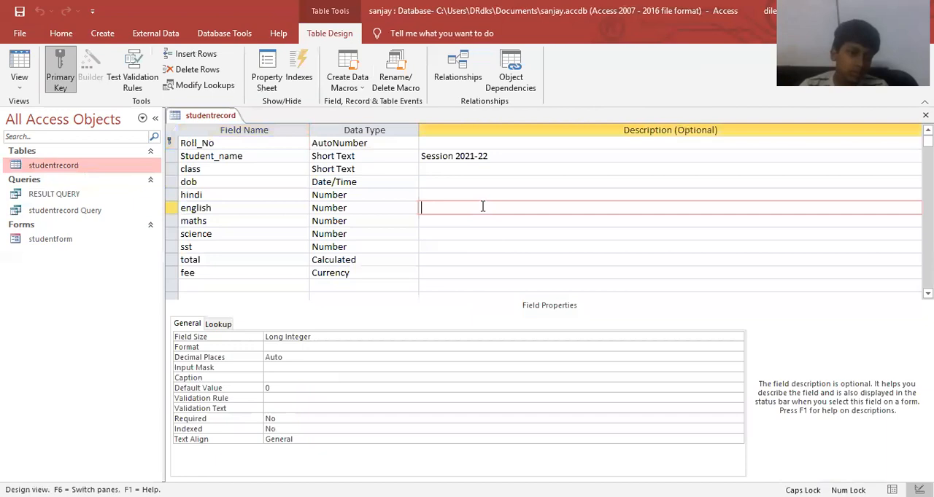
pyautogui.write('WI')
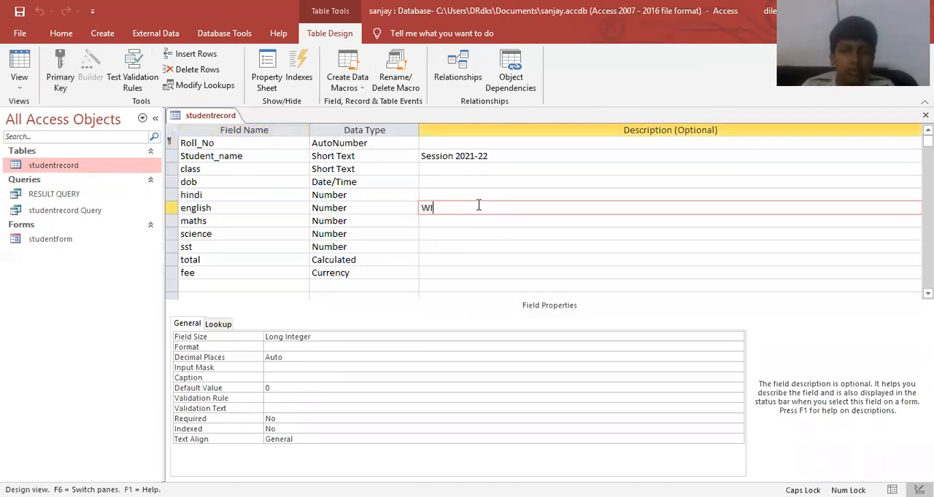
pyautogui.write('NDOWS+r')
pyautogui.write('R')
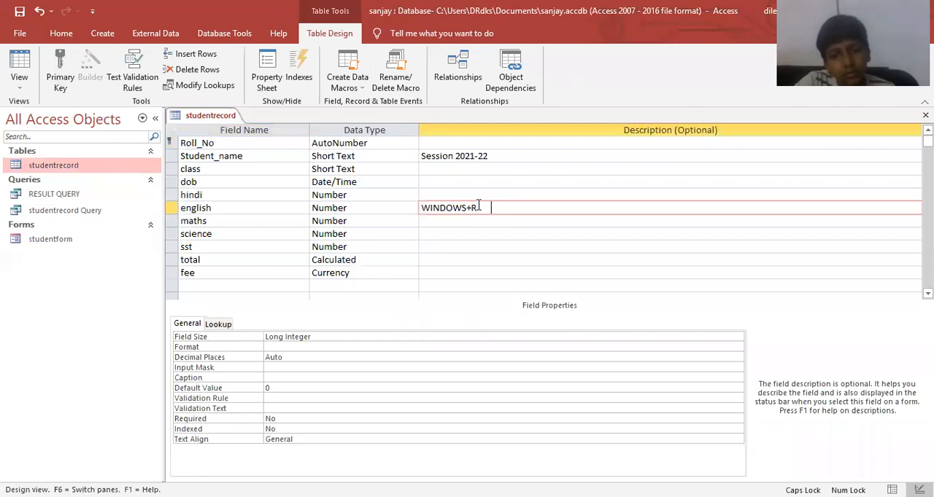
pyautogui.write('    MSACCESS')
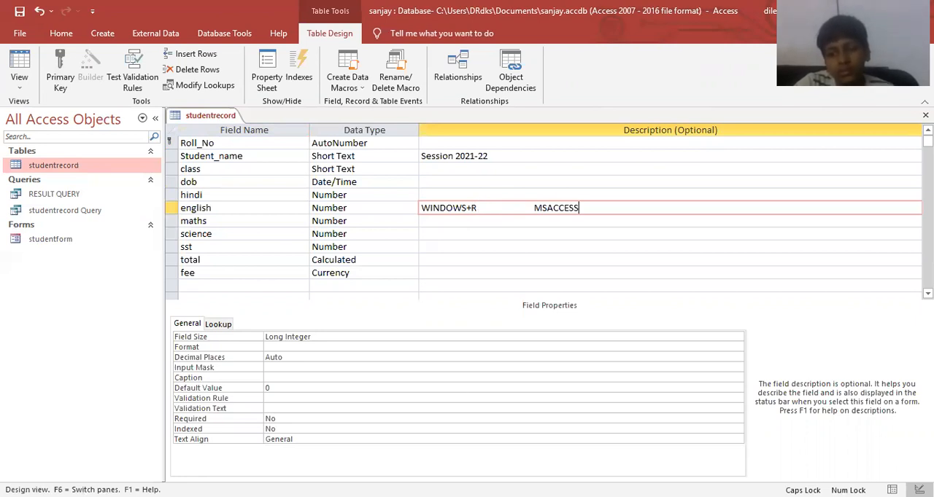
pyautogui.click(738, 298)
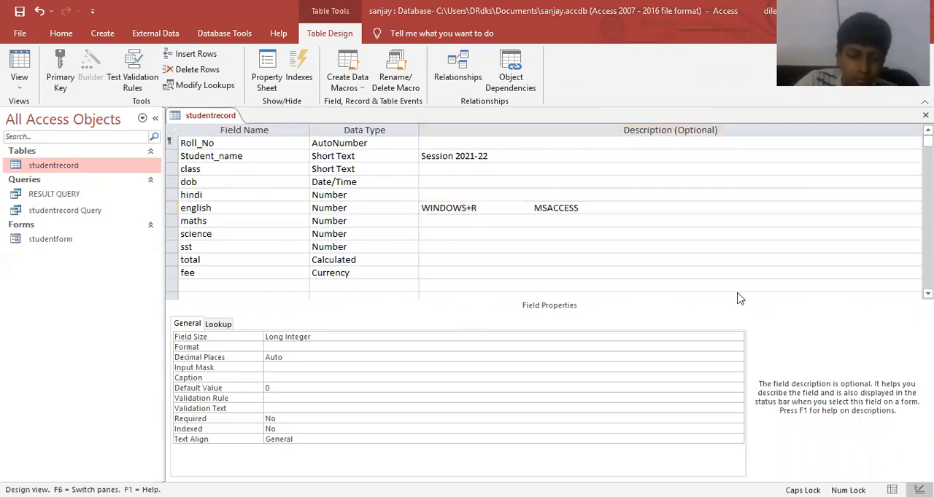